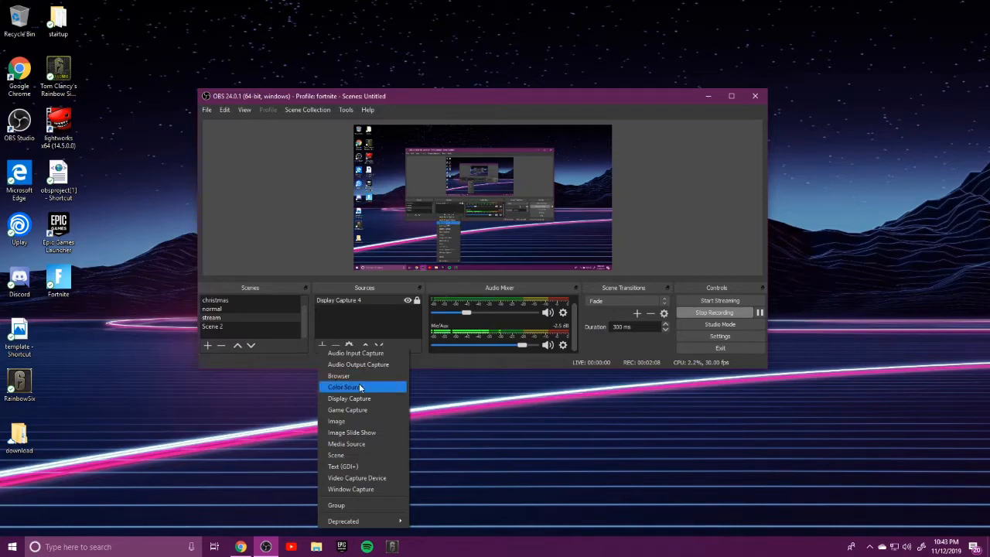
Add a Game Capture source named r6 to the stream scene, keeping its default capture properties.
{"action": "left_click", "coordinate": [357, 409]}
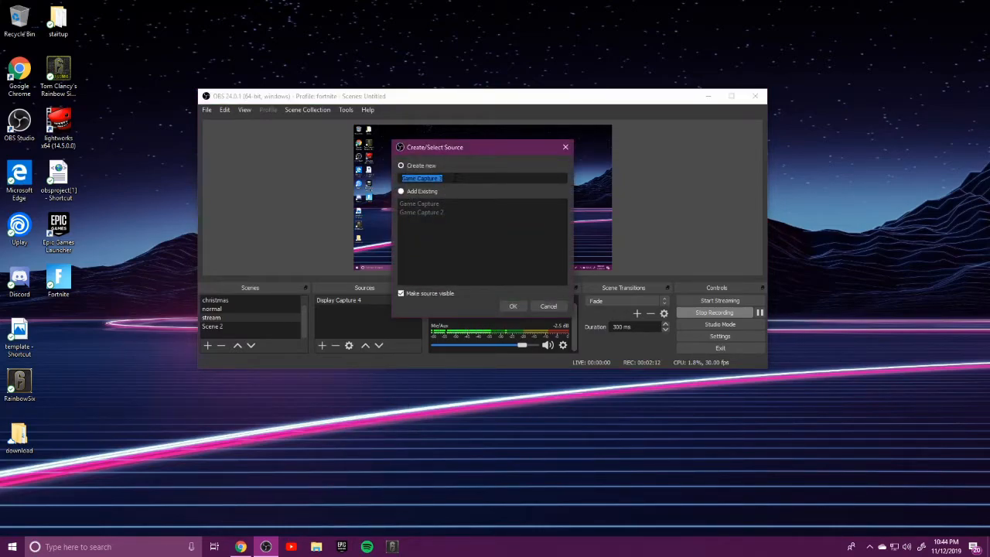
{"action": "type", "text": "r6"}
{"action": "left_click", "coordinate": [519, 308]}
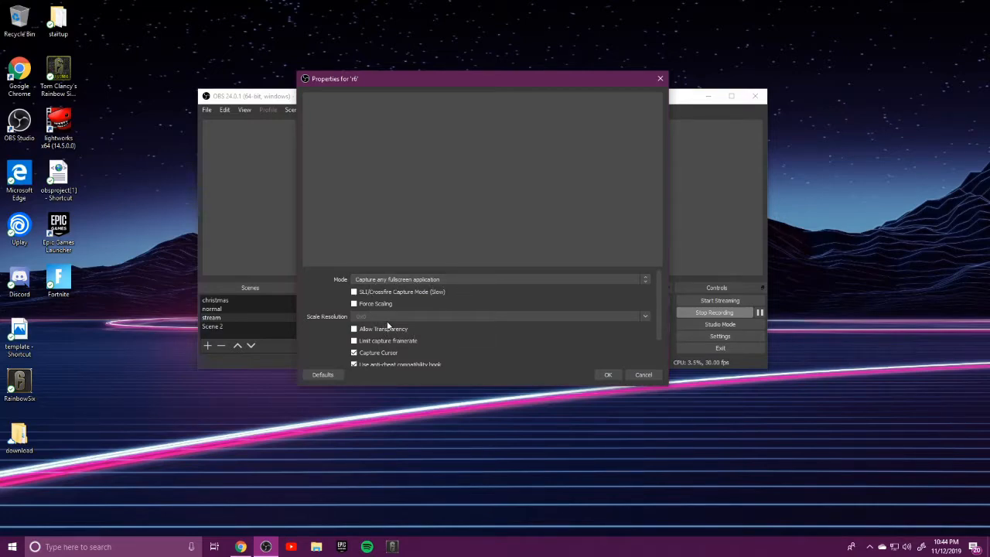
{"action": "scroll", "coordinate": [388, 325], "scroll_direction": "down", "scroll_amount": 2}
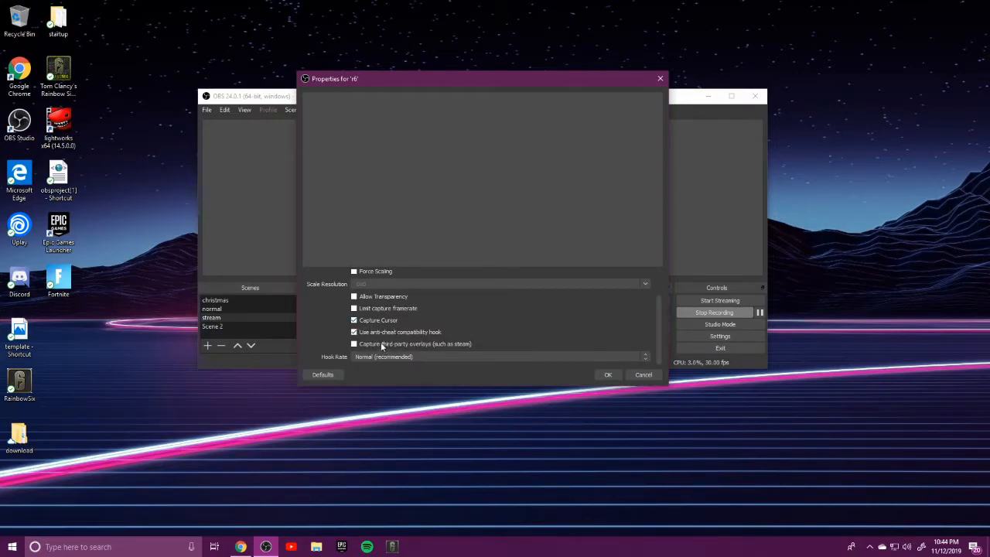
{"action": "left_click", "coordinate": [607, 375]}
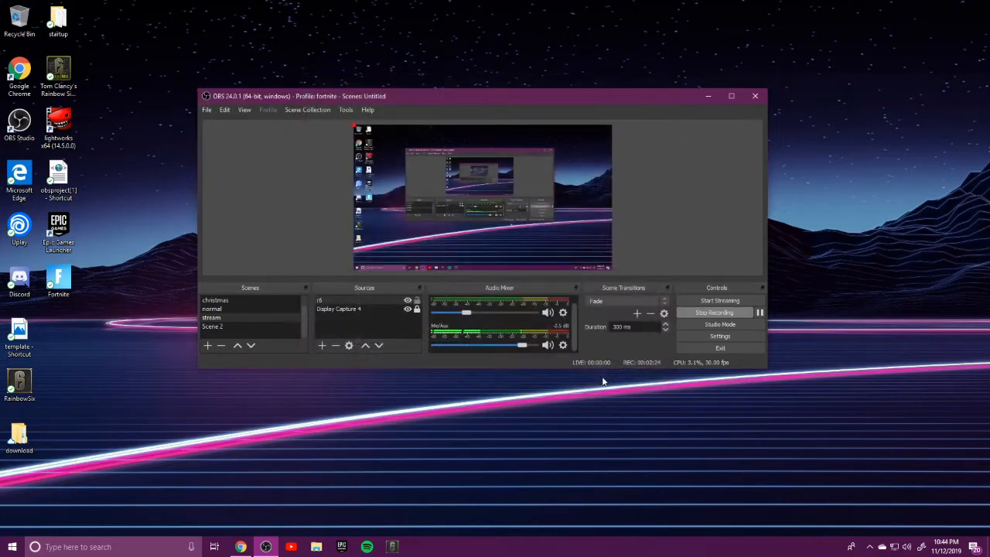
Lock the r6 source so it cannot be moved in the preview.
{"action": "left_click", "coordinate": [352, 300]}
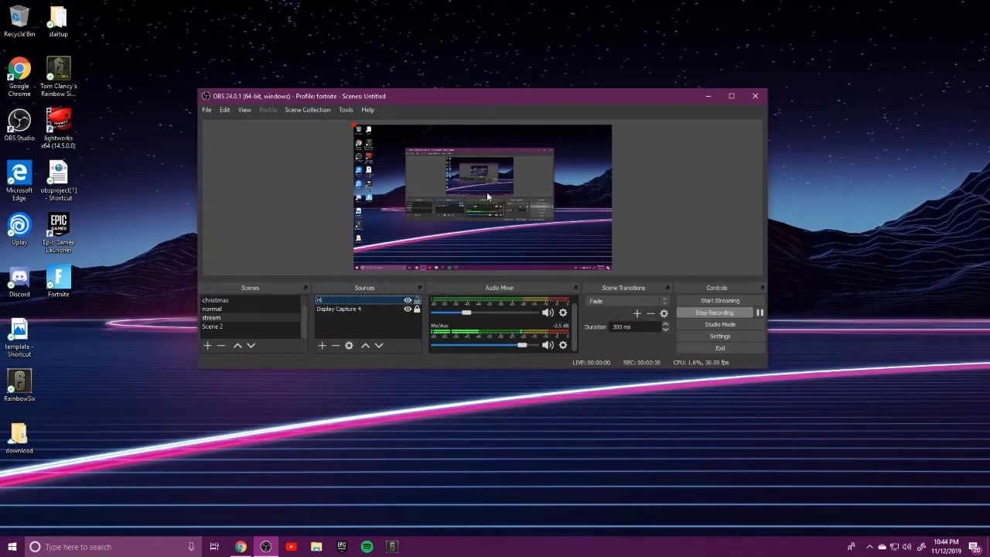
{"action": "left_click", "coordinate": [386, 310]}
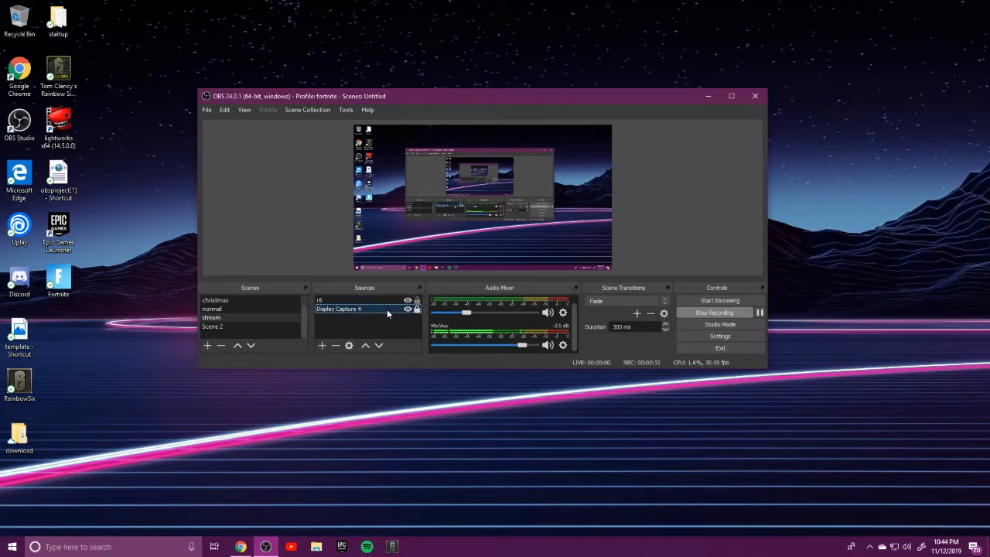
{"action": "left_click", "coordinate": [385, 299]}
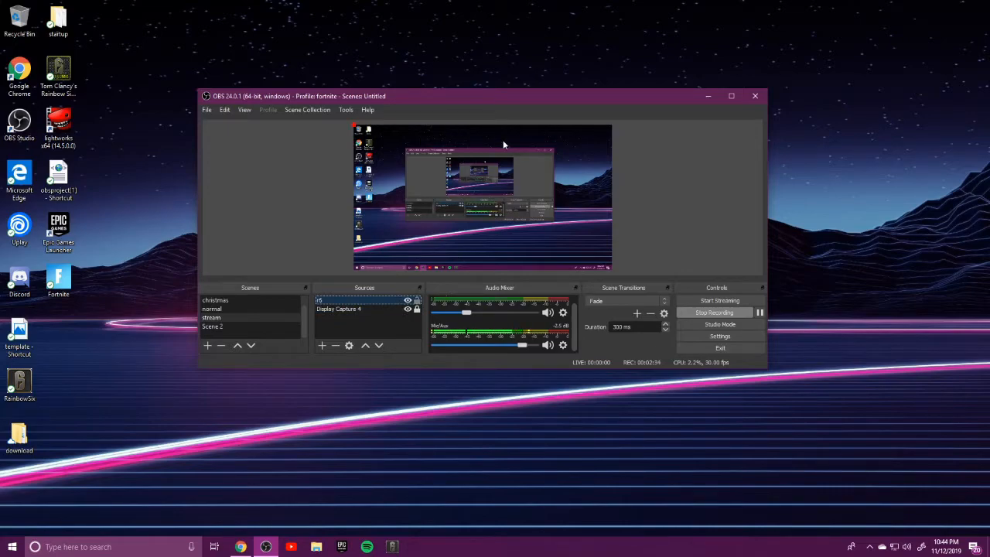
{"action": "left_click", "coordinate": [416, 300]}
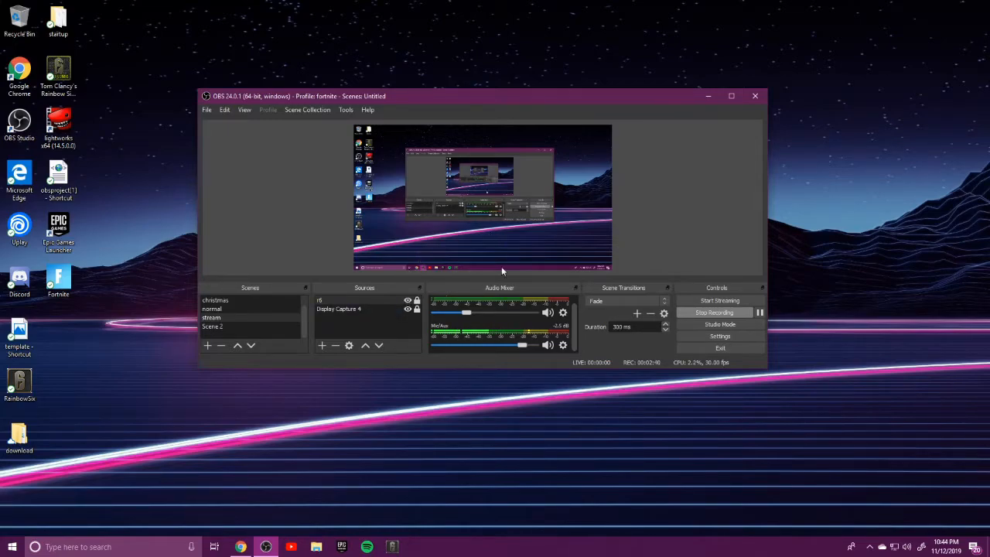
{"action": "left_click", "coordinate": [320, 347]}
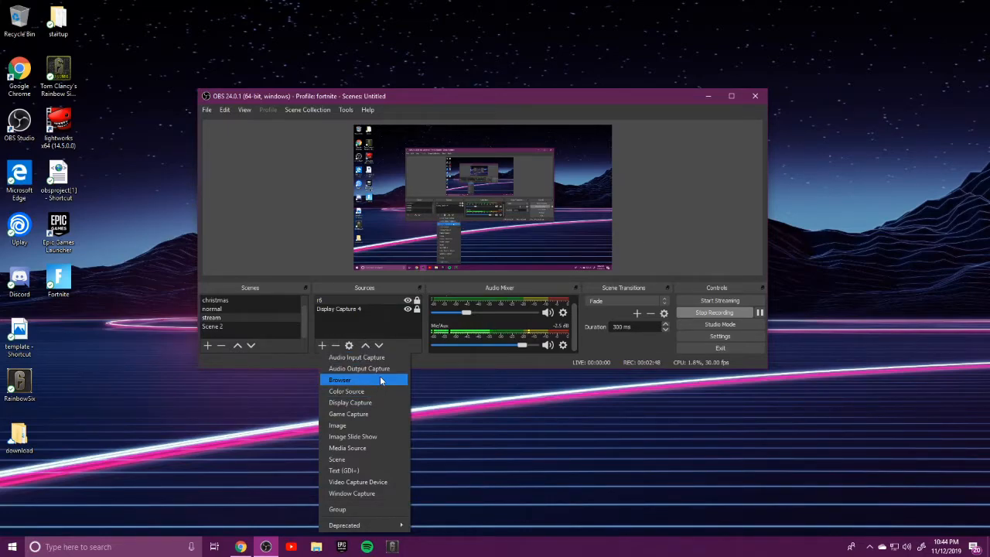
{"action": "left_click", "coordinate": [340, 380]}
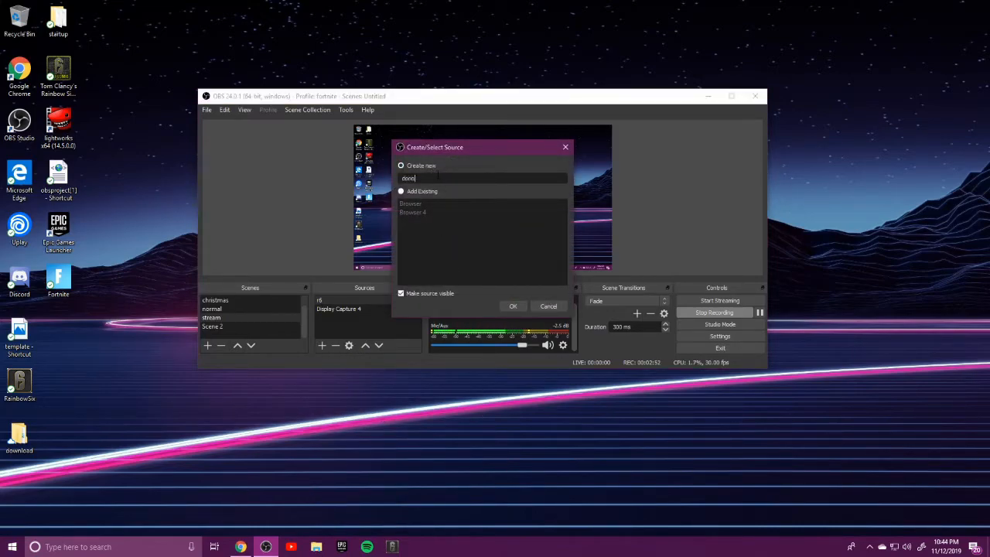
{"action": "key", "text": "Return"}
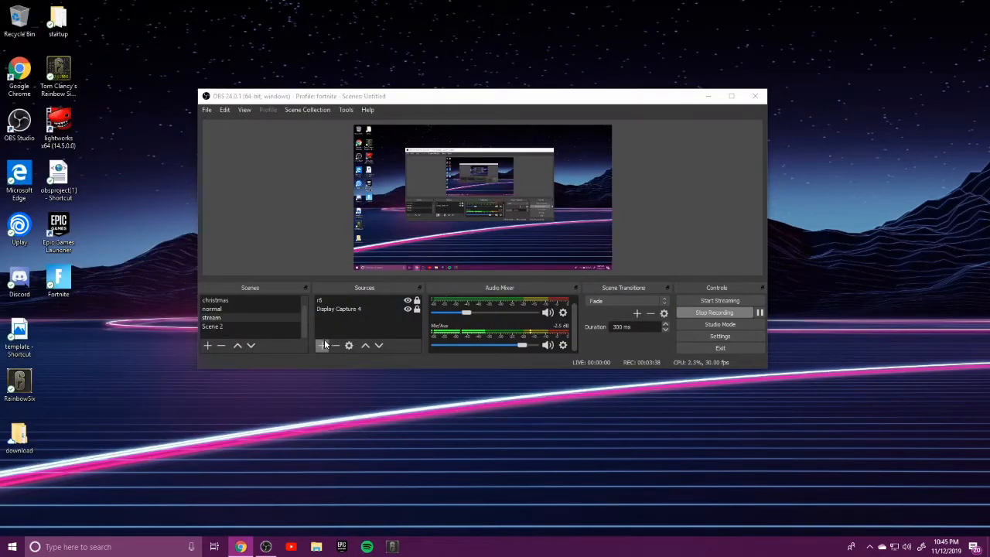
Add a new Browser source named dono to the stream scene.
{"action": "left_click", "coordinate": [322, 345]}
{"action": "left_click", "coordinate": [359, 369]}
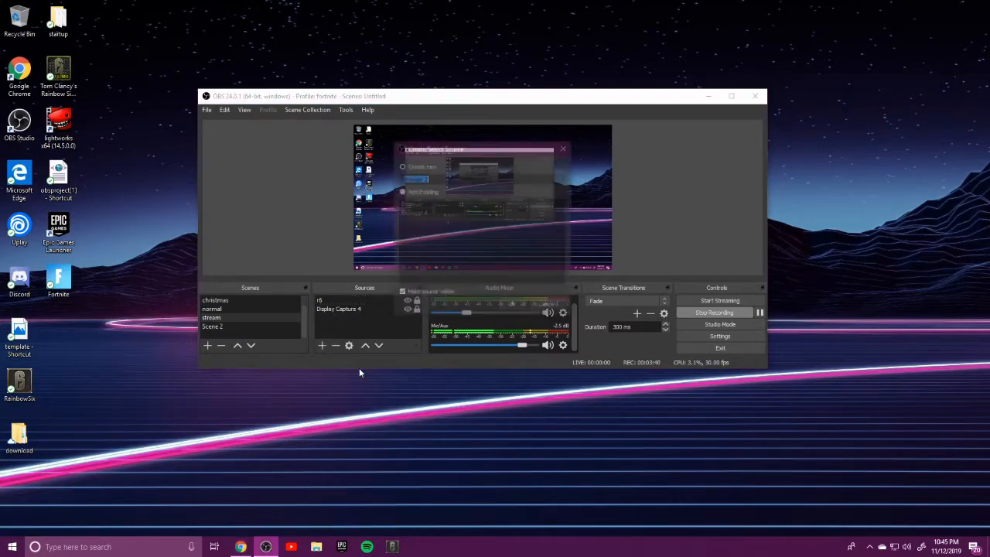
{"action": "type", "text": "dono"}
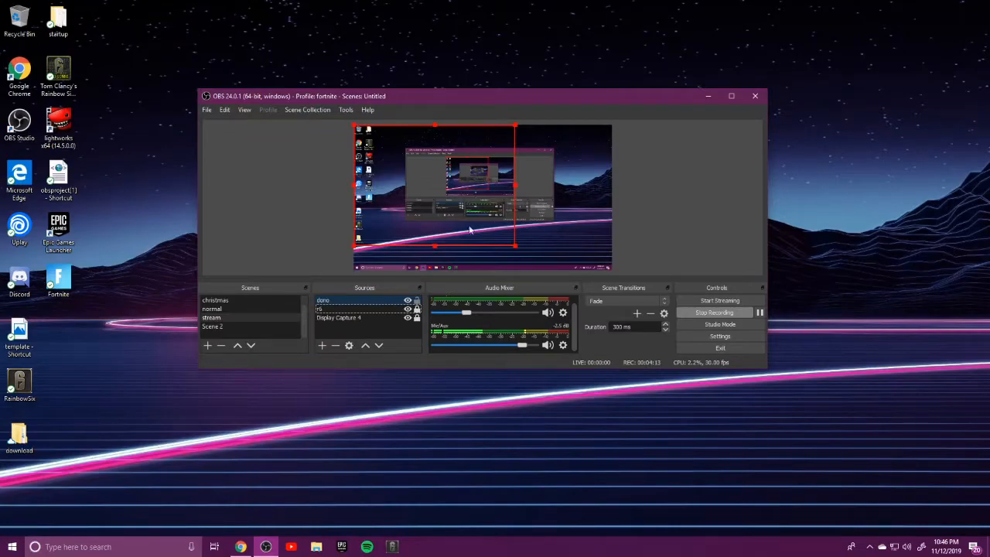
Place the donation goal bar at the bottom centre of the canvas and lock the dono source.
{"action": "left_click_drag", "start_coordinate": [528, 256], "coordinate": [492, 270]}
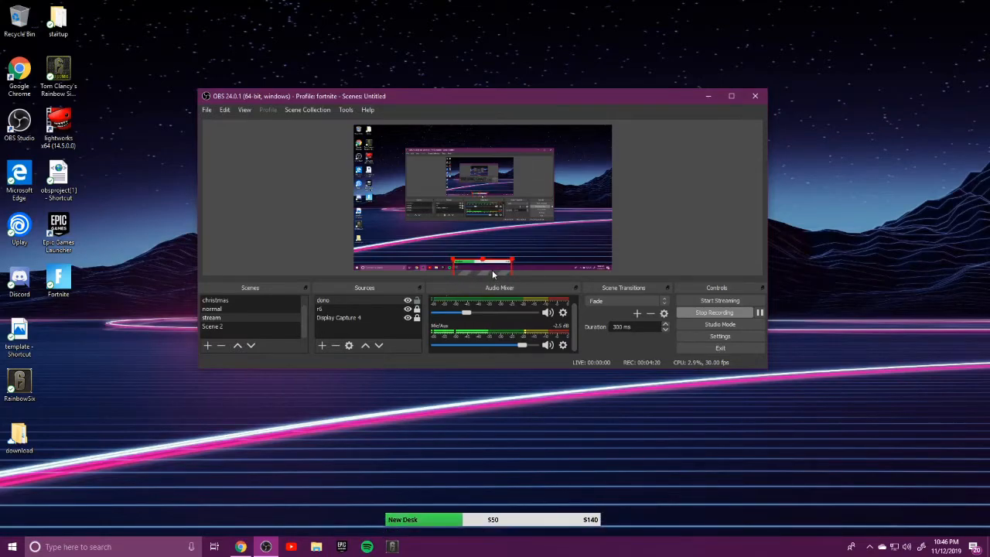
{"action": "left_click", "coordinate": [417, 301]}
{"action": "left_click", "coordinate": [364, 299]}
{"action": "mouse_move", "coordinate": [363, 303]}
{"action": "left_mouse_down"}
{"action": "mouse_move", "coordinate": [364, 318]}
{"action": "mouse_move", "coordinate": [379, 294]}
{"action": "left_mouse_up"}
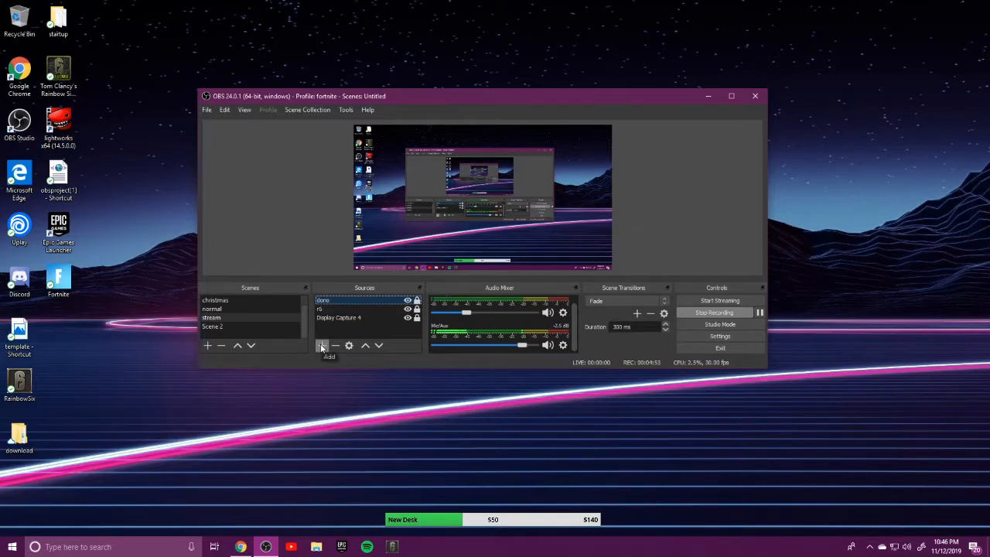
Add a Text (GDI+) source under its default name and enter "stream" as its text.
{"action": "left_click", "coordinate": [321, 346]}
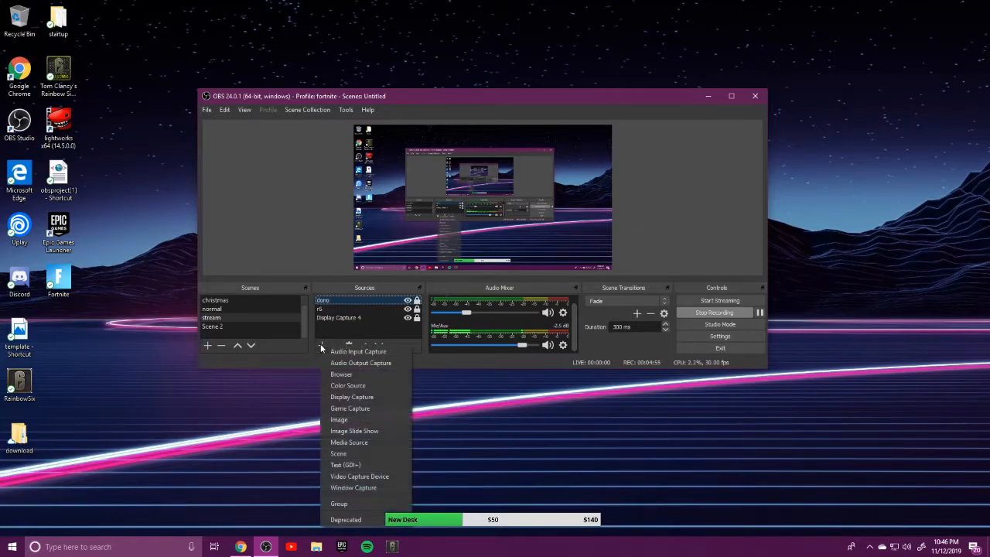
{"action": "left_click", "coordinate": [365, 465]}
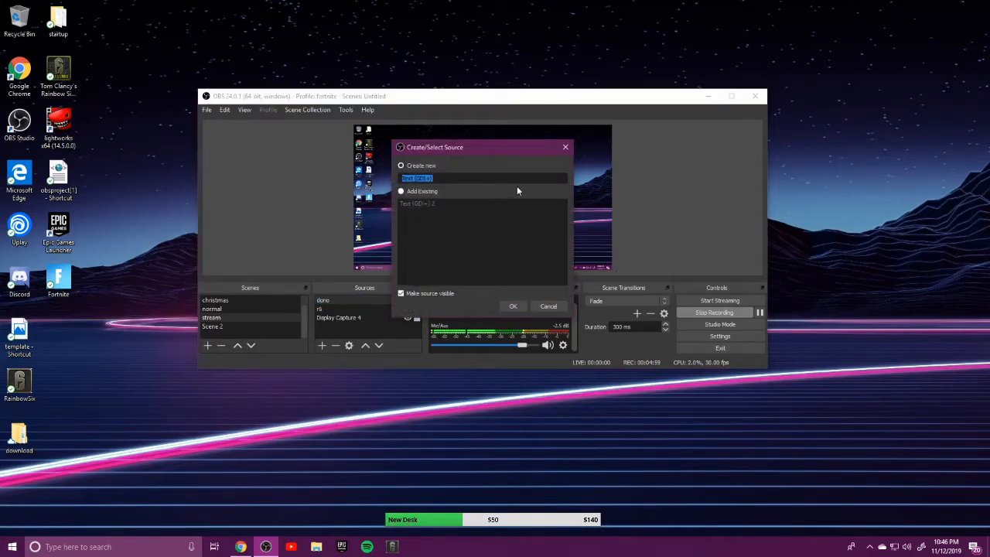
{"action": "left_click", "coordinate": [512, 307]}
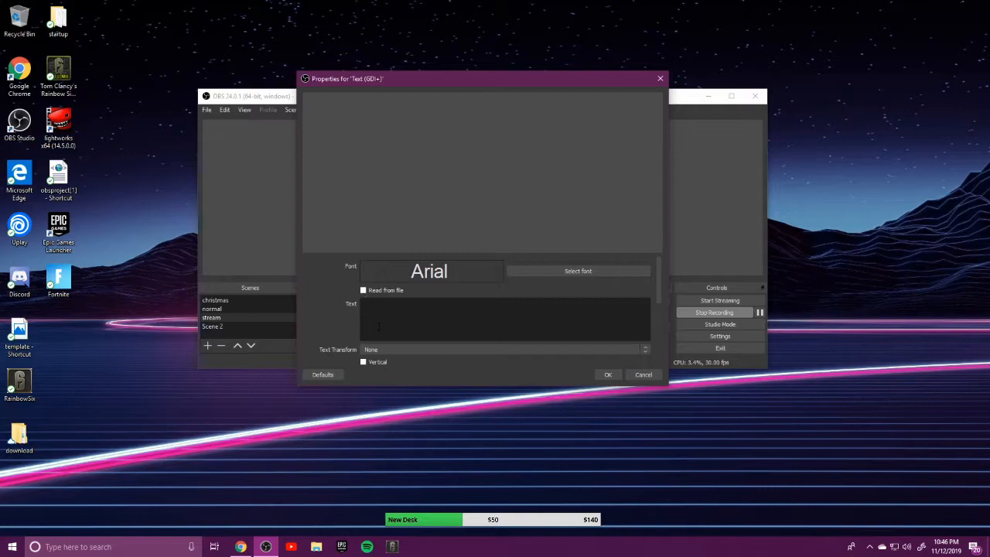
{"action": "type", "text": "stream"}
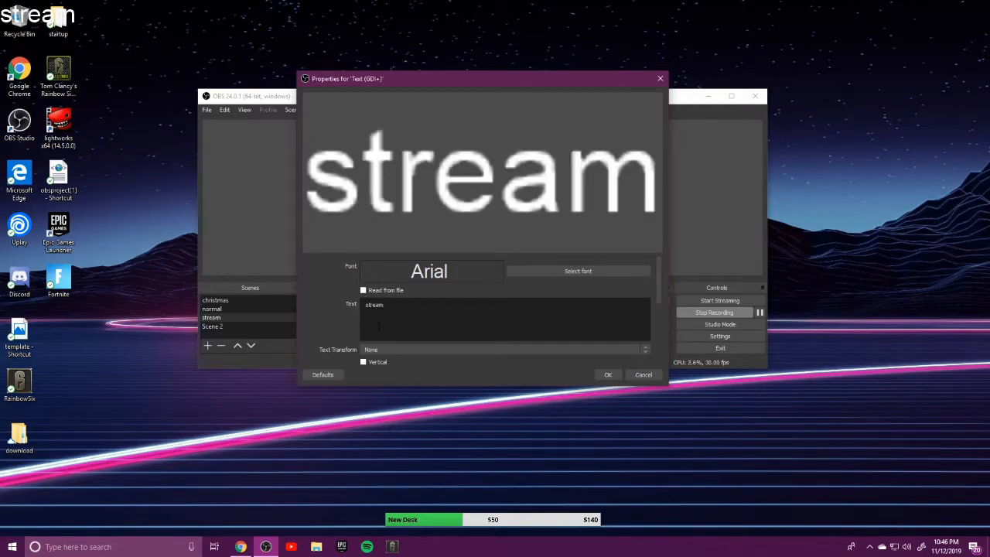
Set the text's font to Segoe Print Regular with underline.
{"action": "left_click", "coordinate": [577, 271]}
{"action": "scroll", "coordinate": [402, 206], "scroll_direction": "down", "scroll_amount": 10}
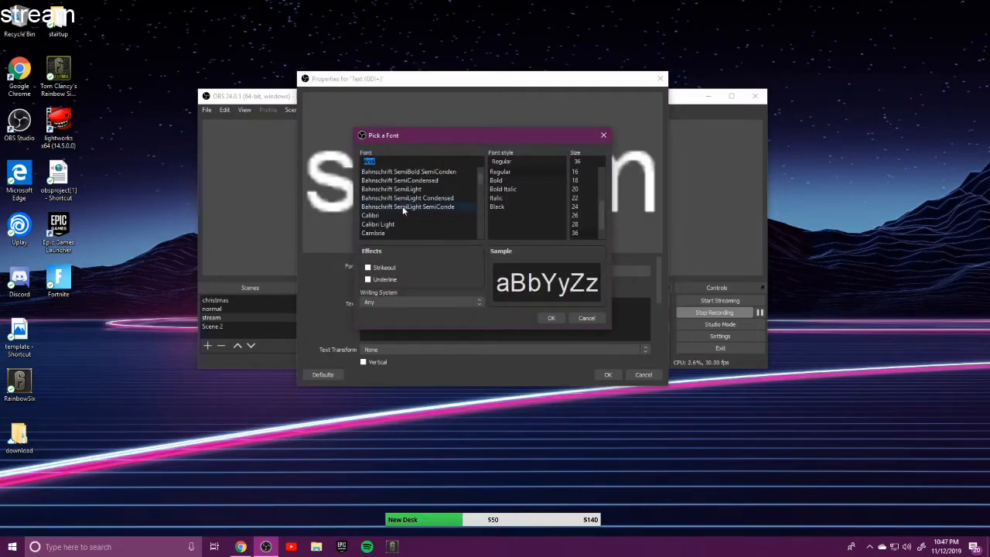
{"action": "scroll", "coordinate": [402, 206], "scroll_direction": "down", "scroll_amount": 15}
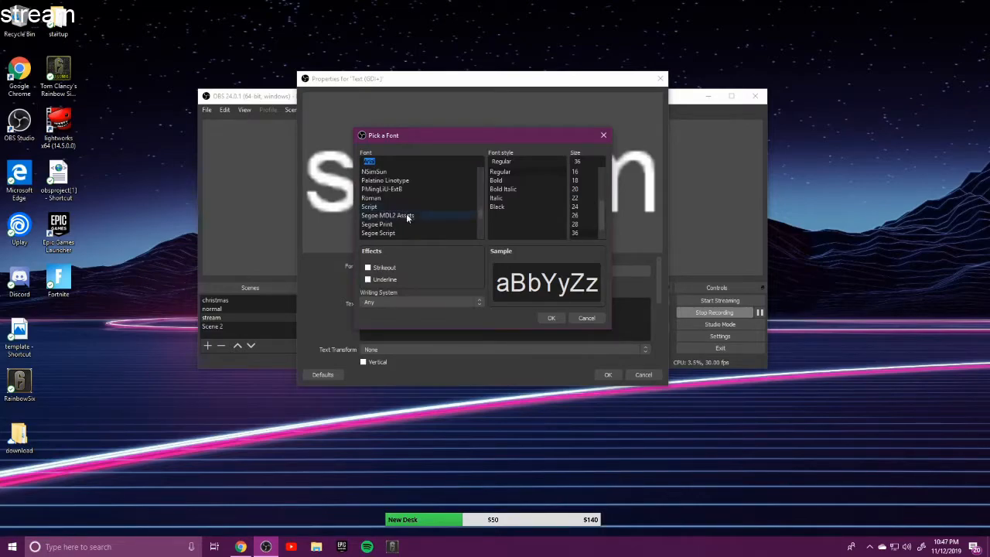
{"action": "left_click", "coordinate": [409, 224]}
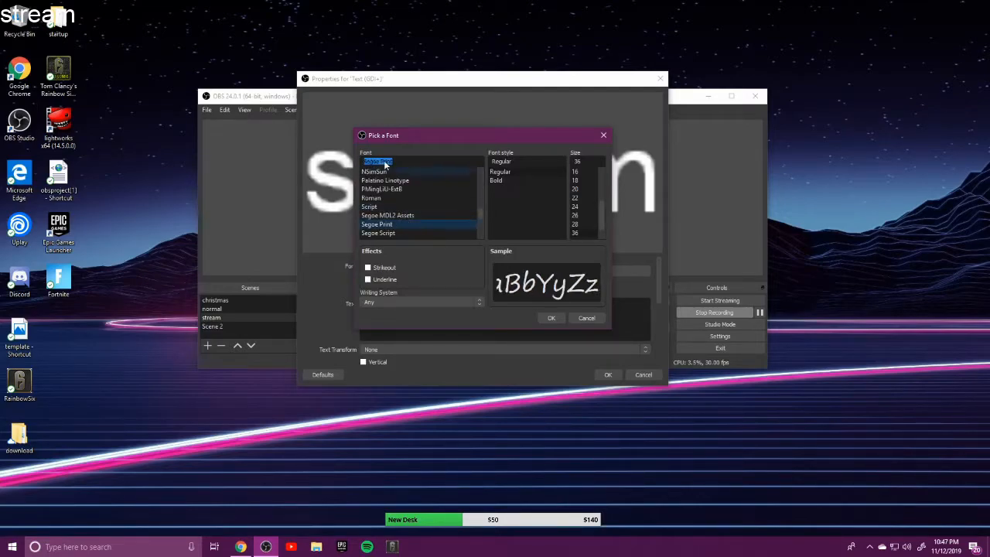
{"action": "left_click", "coordinate": [368, 268]}
{"action": "left_click", "coordinate": [368, 268]}
{"action": "left_click", "coordinate": [368, 279]}
{"action": "left_click", "coordinate": [552, 317]}
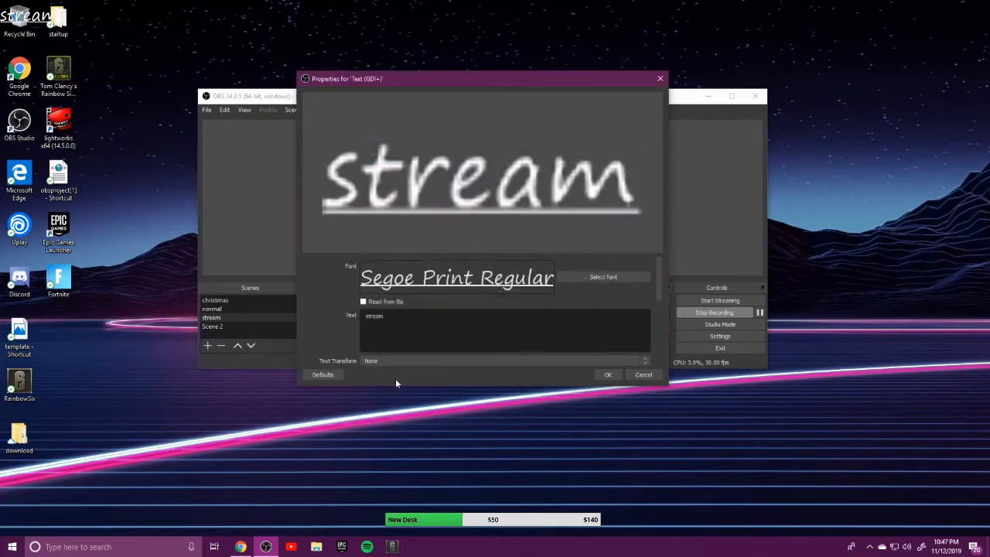
Set the text color to the dark red basic color #aa0000.
{"action": "scroll", "coordinate": [595, 270], "scroll_direction": "down", "scroll_amount": 1}
{"action": "scroll", "coordinate": [462, 315], "scroll_direction": "down", "scroll_amount": 1}
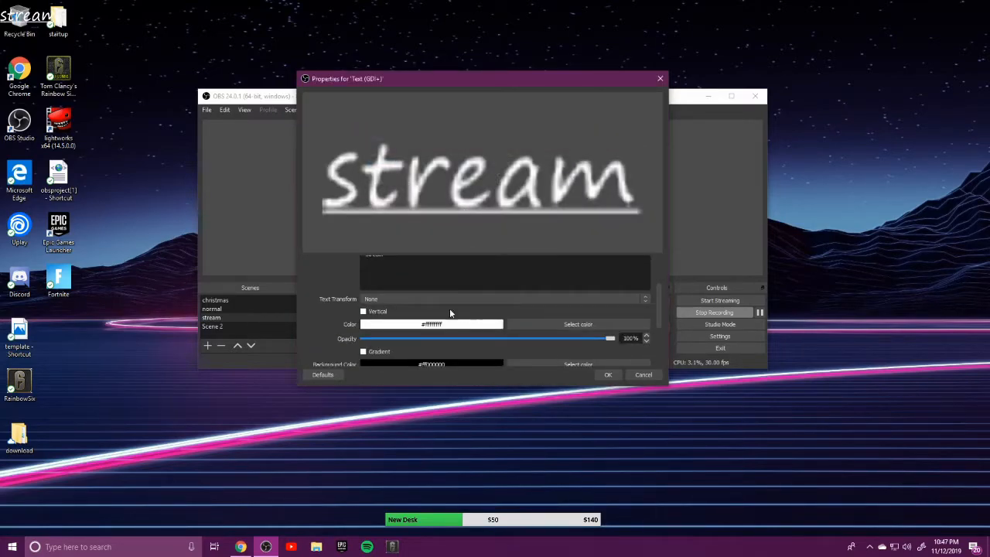
{"action": "left_click", "coordinate": [535, 323]}
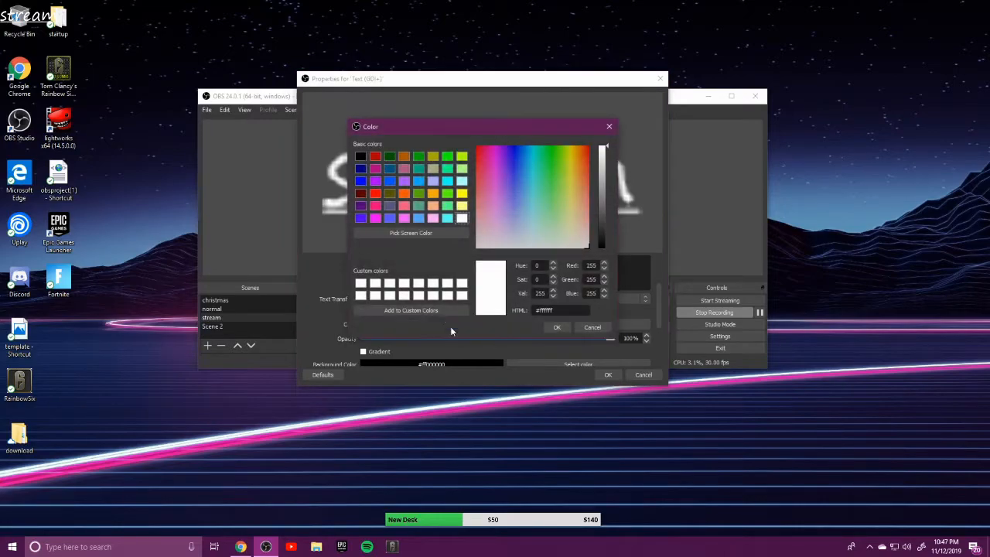
{"action": "left_click", "coordinate": [375, 156]}
{"action": "left_click", "coordinate": [555, 325]}
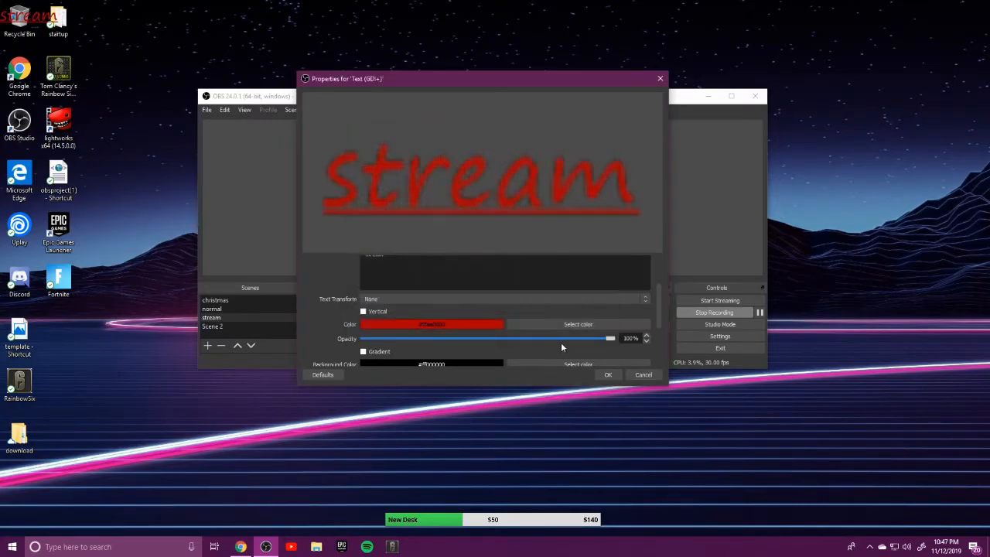
Enable the text gradient and set the gradient color to purple #aa55ff.
{"action": "scroll", "coordinate": [495, 319], "scroll_direction": "down", "scroll_amount": 1}
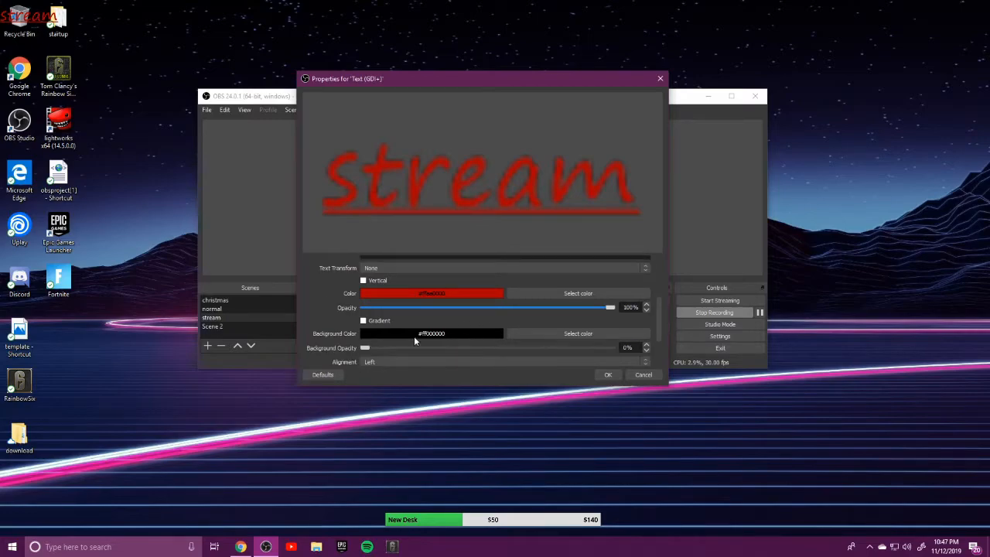
{"action": "left_click", "coordinate": [363, 321]}
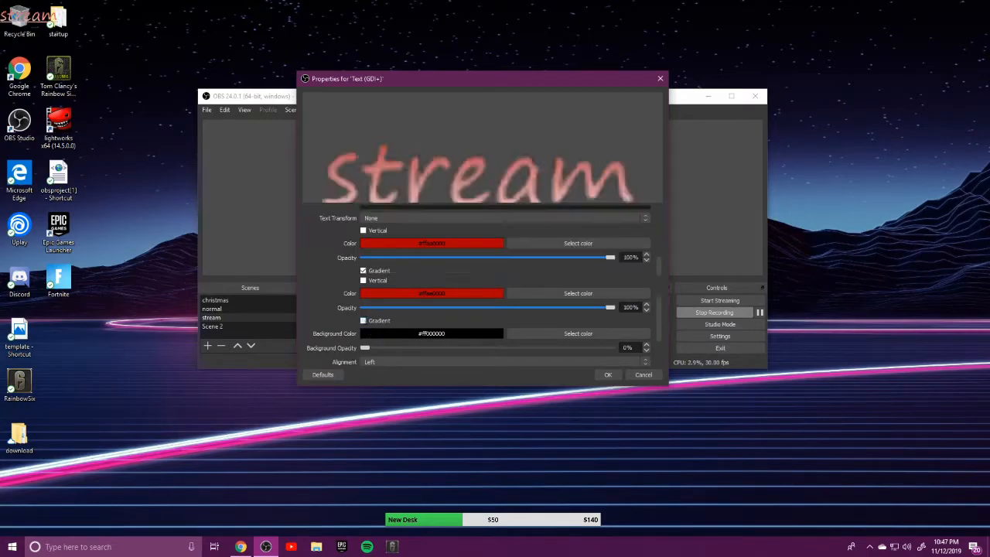
{"action": "left_click", "coordinate": [561, 284]}
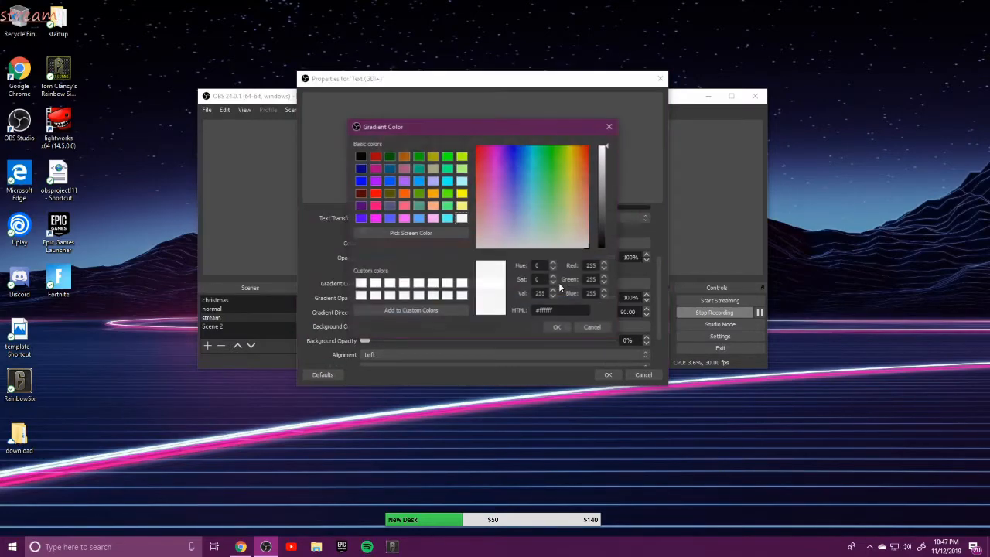
{"action": "left_click", "coordinate": [405, 180]}
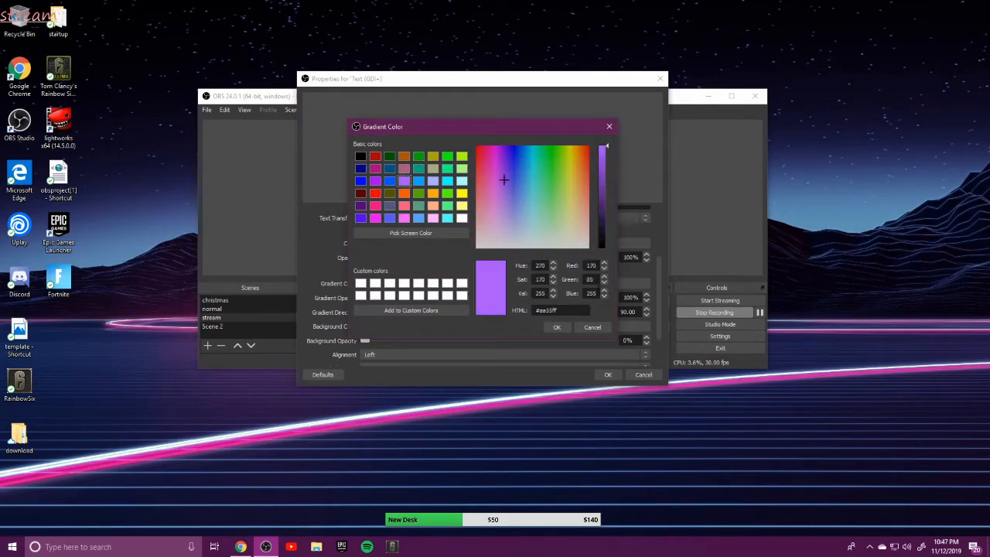
{"action": "left_click", "coordinate": [557, 327]}
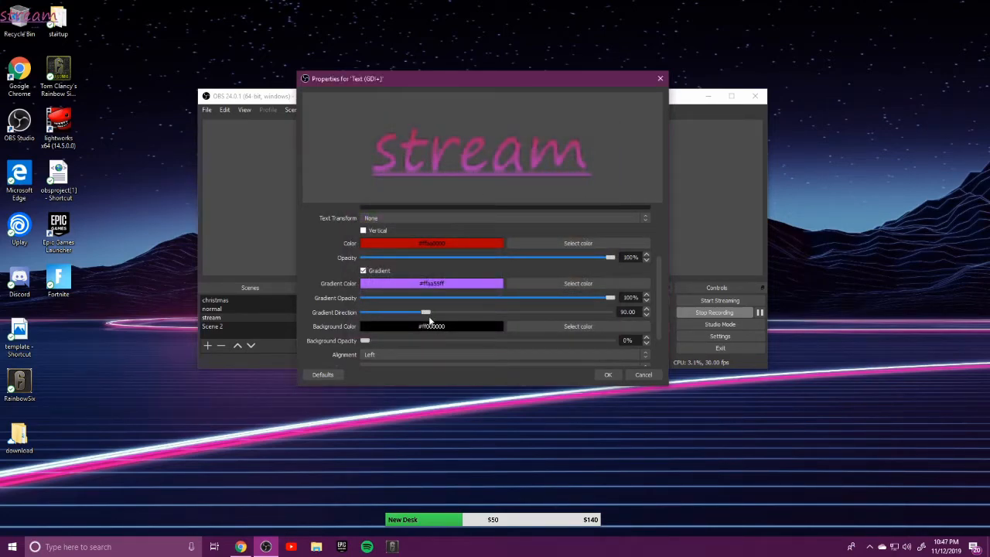
Set the gradient direction to 360 so the colors blend horizontally across the text.
{"action": "left_click_drag", "start_coordinate": [424, 314], "coordinate": [362, 312]}
{"action": "left_click_drag", "start_coordinate": [610, 298], "coordinate": [624, 317]}
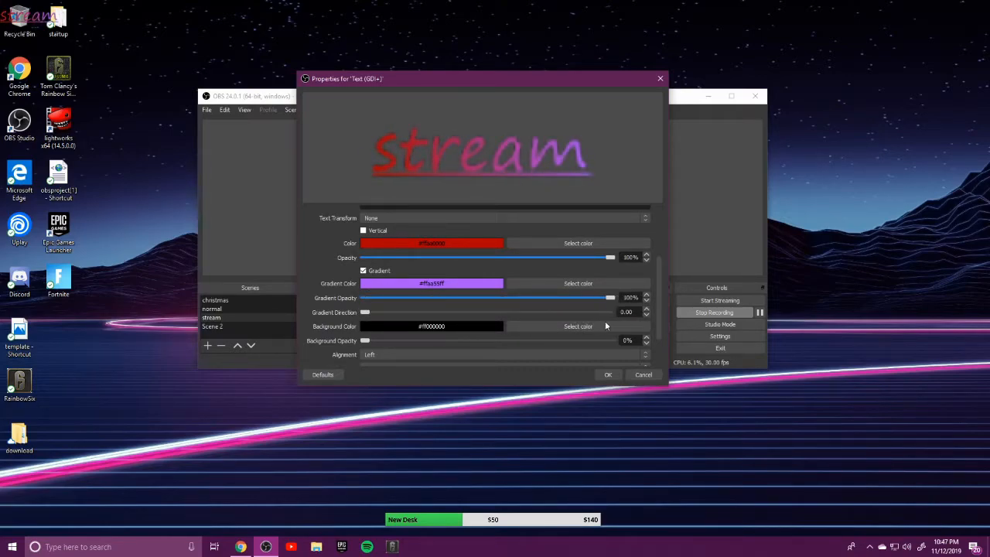
{"action": "left_click_drag", "start_coordinate": [367, 312], "coordinate": [603, 313]}
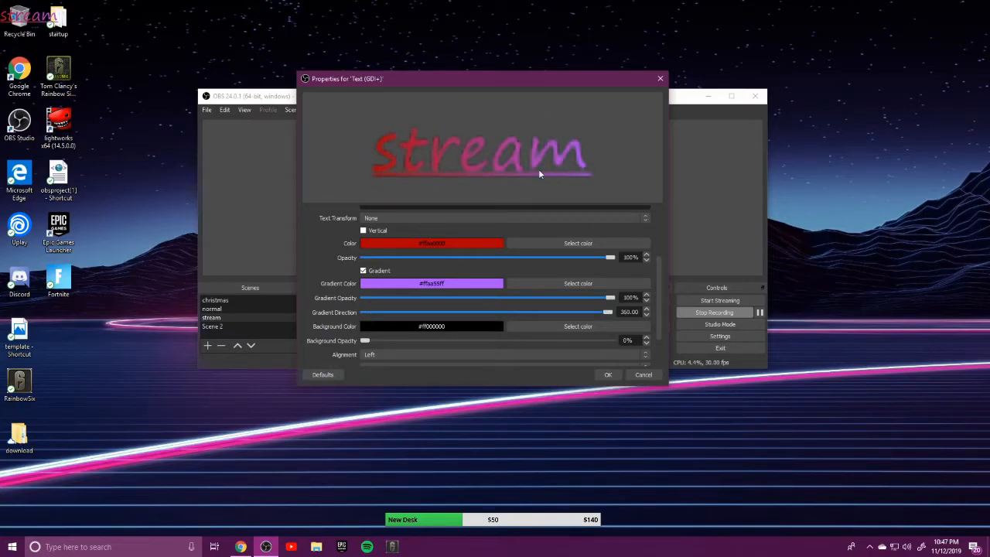
Set the text's background color to white #ffffff and its background opacity to 23%.
{"action": "scroll", "coordinate": [503, 334], "scroll_direction": "down", "scroll_amount": 2}
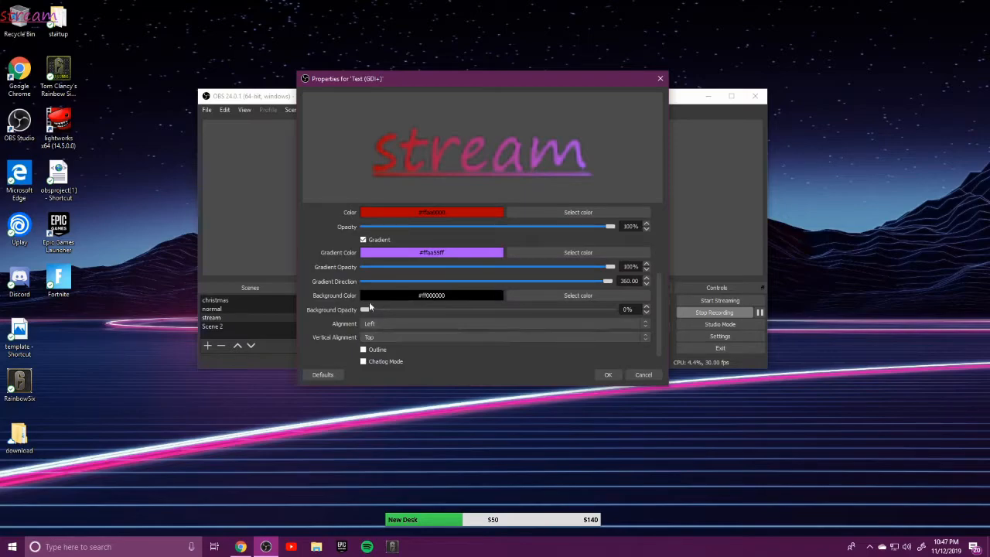
{"action": "left_click", "coordinate": [556, 296]}
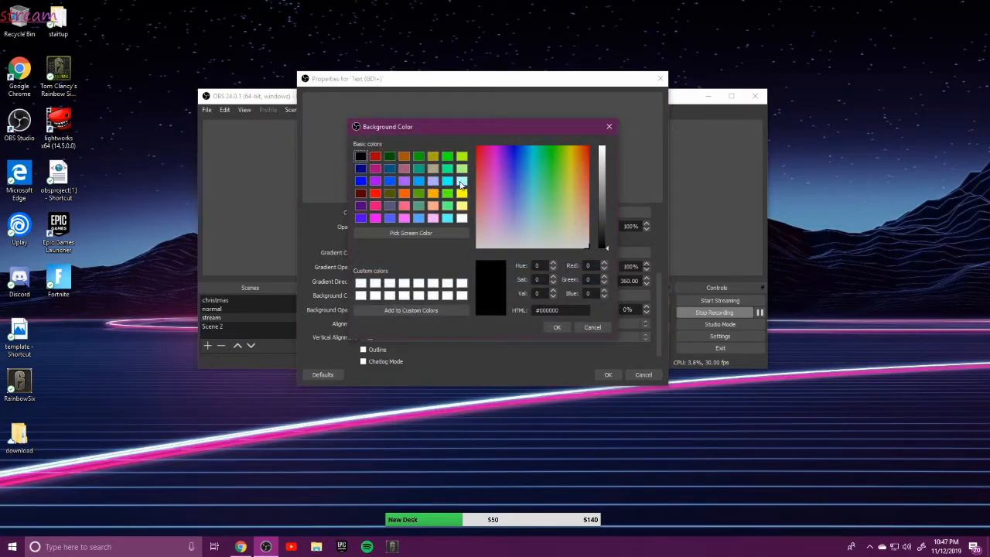
{"action": "left_click", "coordinate": [462, 218]}
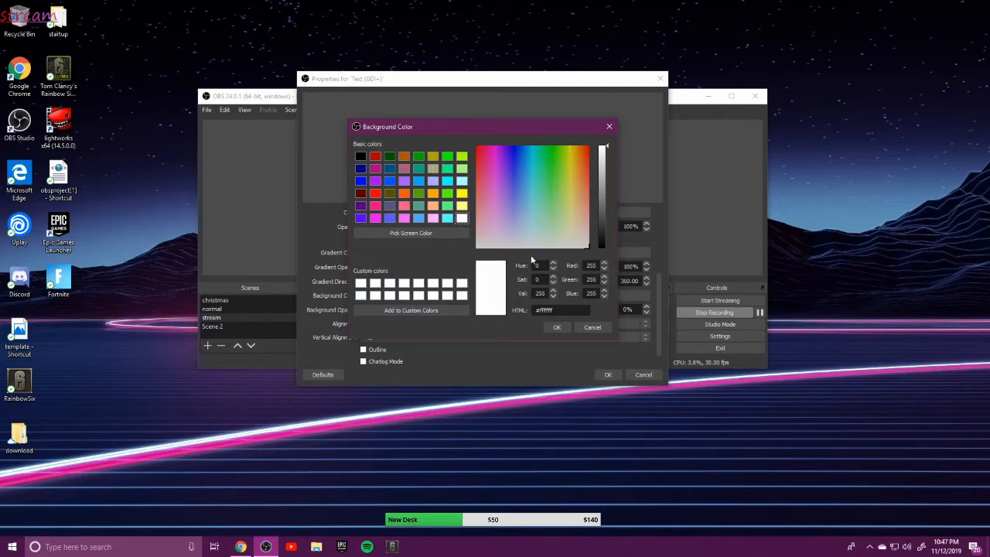
{"action": "left_click", "coordinate": [557, 327]}
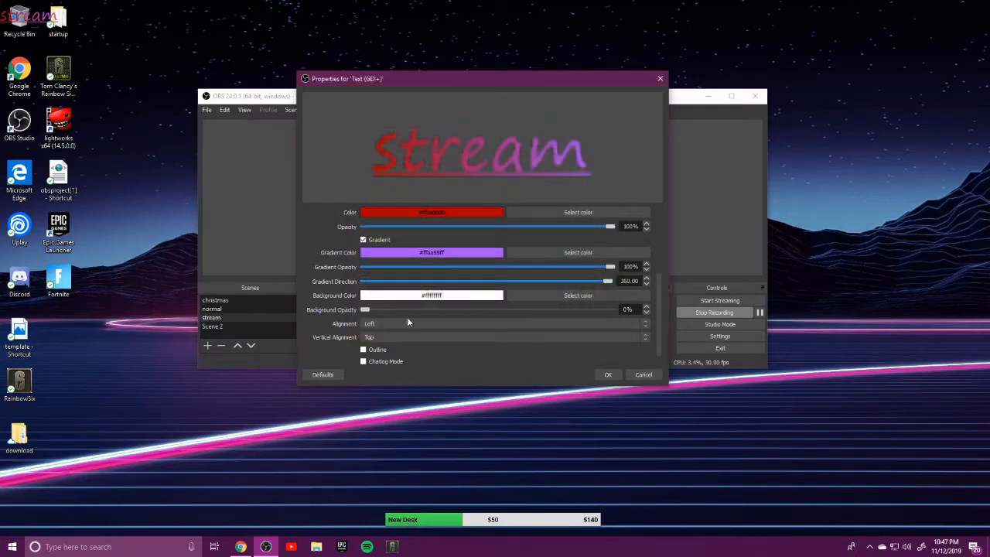
{"action": "left_click_drag", "start_coordinate": [365, 310], "coordinate": [422, 310]}
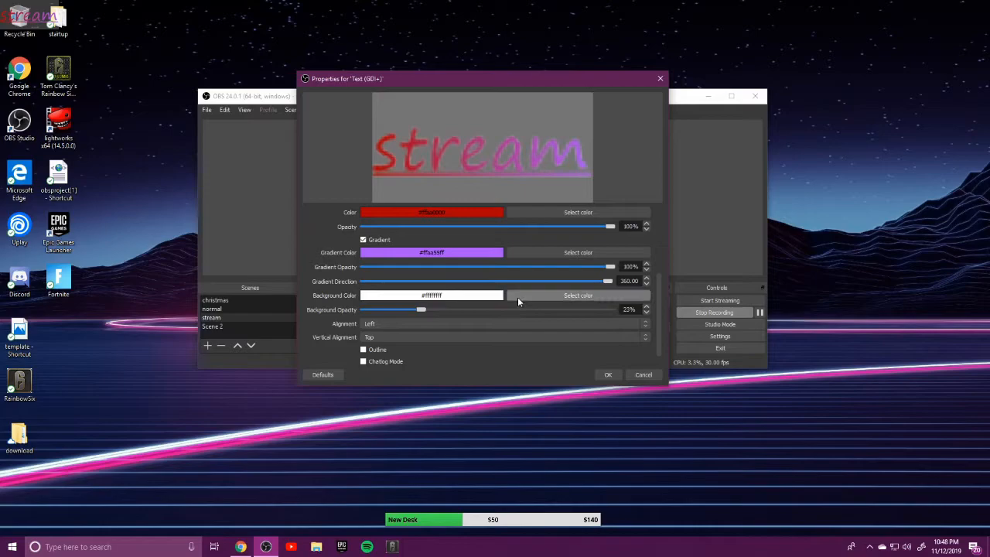
Enable the text outline, set the outline color to black #000000 and accept the text properties.
{"action": "scroll", "coordinate": [507, 310], "scroll_direction": "down", "scroll_amount": 1}
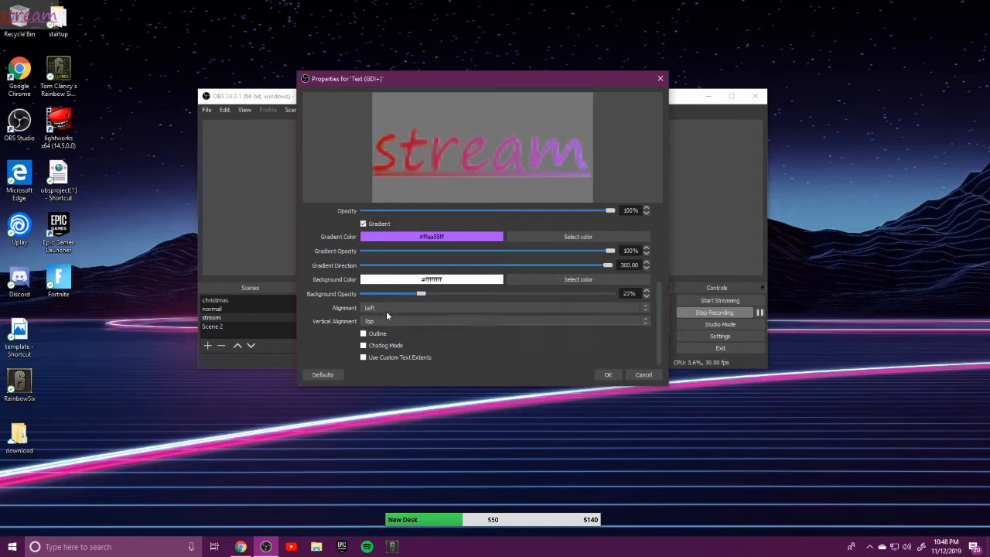
{"action": "left_click", "coordinate": [363, 333]}
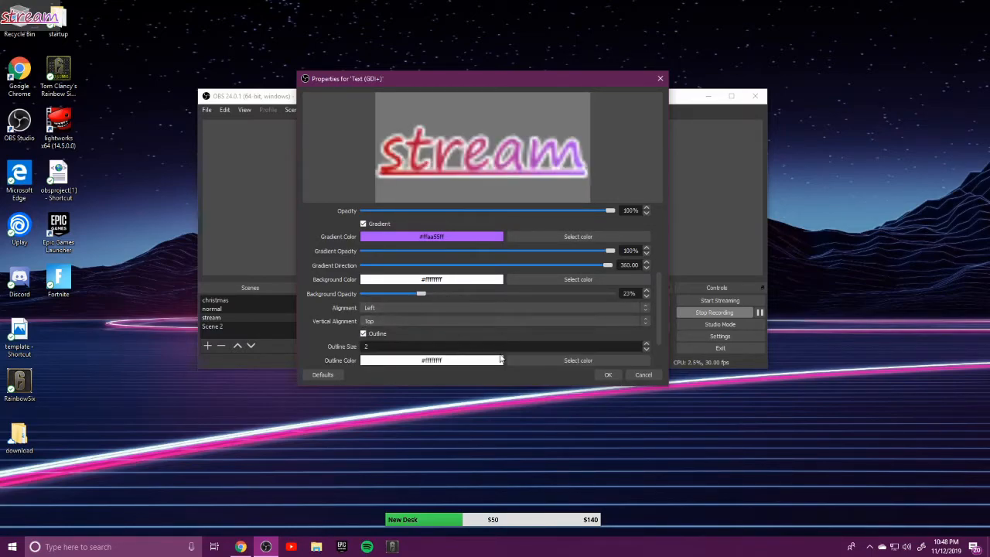
{"action": "scroll", "coordinate": [499, 338], "scroll_direction": "down", "scroll_amount": 1}
{"action": "left_click", "coordinate": [529, 331]}
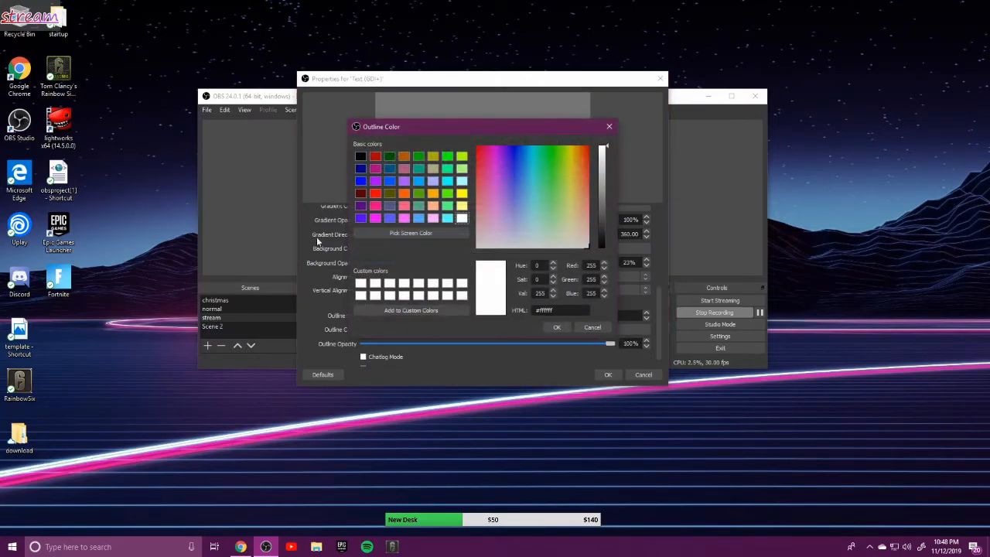
{"action": "left_click", "coordinate": [361, 155]}
{"action": "left_click", "coordinate": [556, 327]}
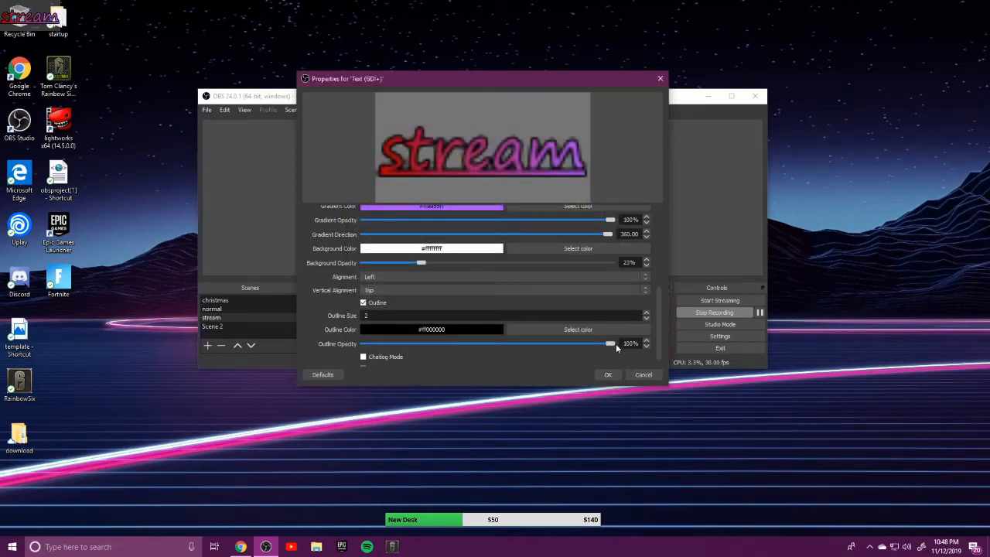
{"action": "scroll", "coordinate": [556, 328], "scroll_direction": "down", "scroll_amount": 1}
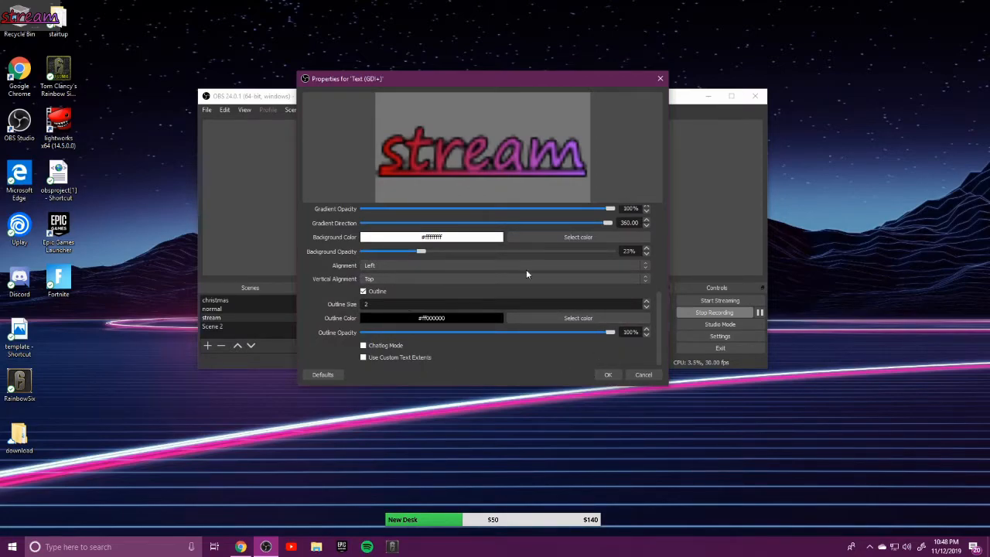
{"action": "left_click", "coordinate": [608, 375]}
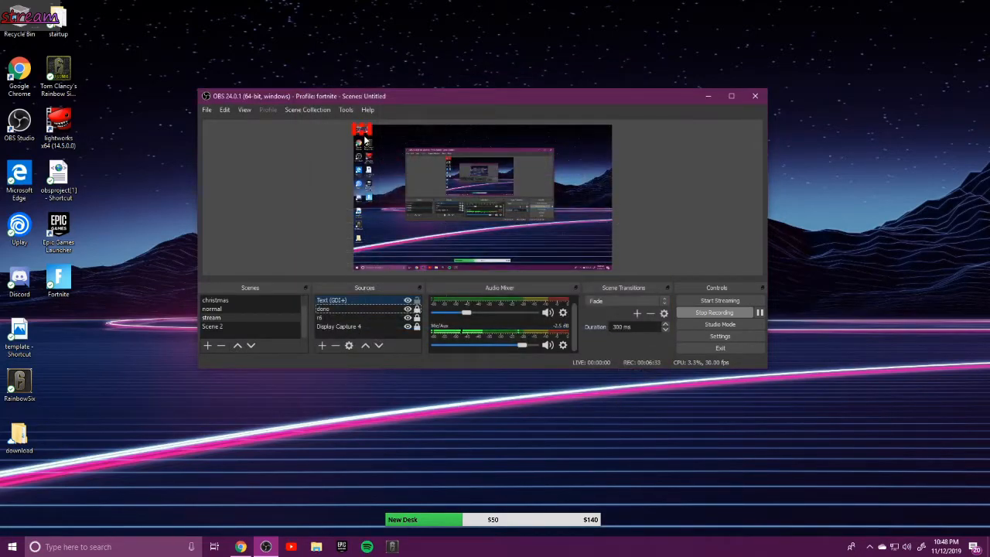
Enlarge the stream text, place it at the top center of the canvas and lock it.
{"action": "left_click_drag", "start_coordinate": [369, 134], "coordinate": [484, 139]}
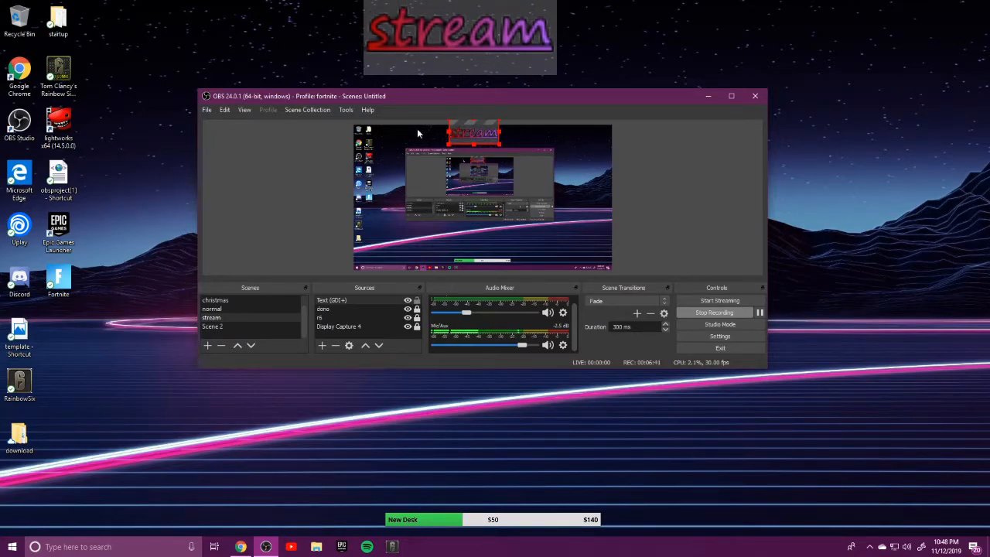
{"action": "left_click", "coordinate": [554, 120]}
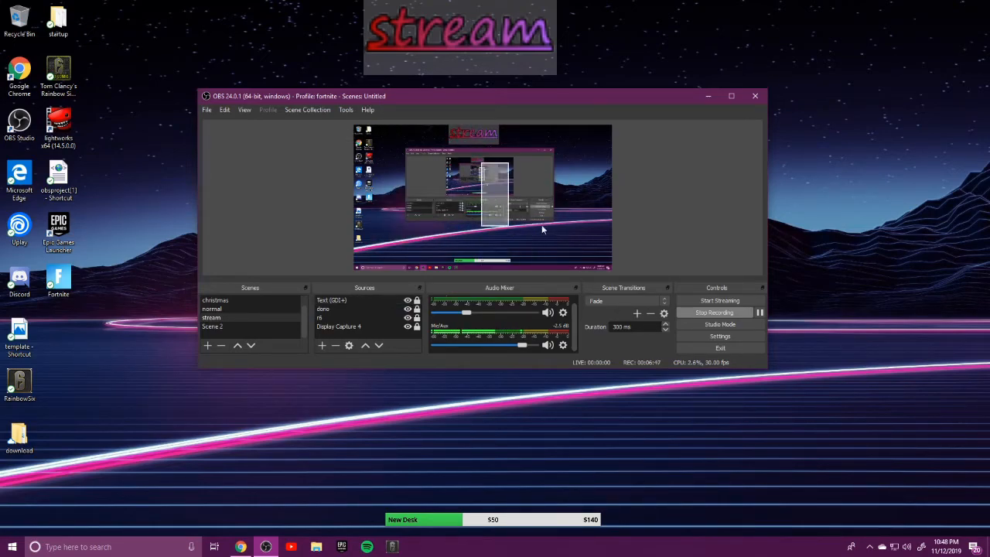
Add a new image source named pic that uses the maxresdefault file from the OneDrive Documents folder.
{"action": "left_click", "coordinate": [321, 346]}
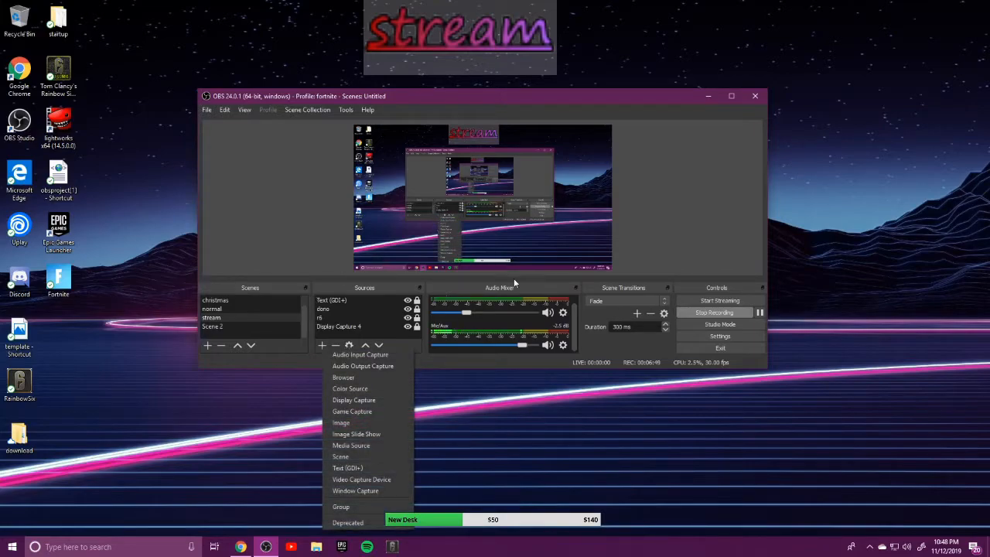
{"action": "left_click", "coordinate": [374, 424]}
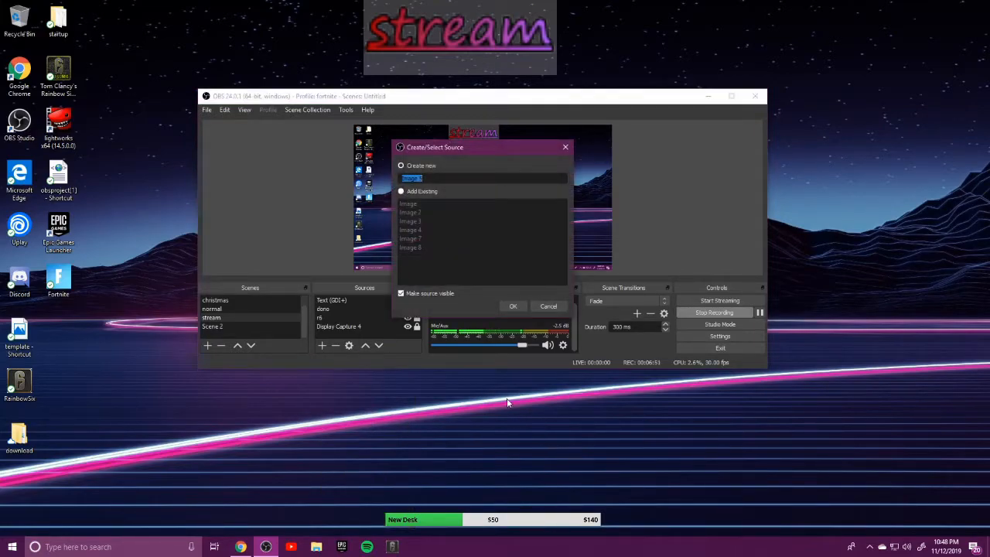
{"action": "key", "text": "BackSpace"}
{"action": "left_click", "coordinate": [513, 309]}
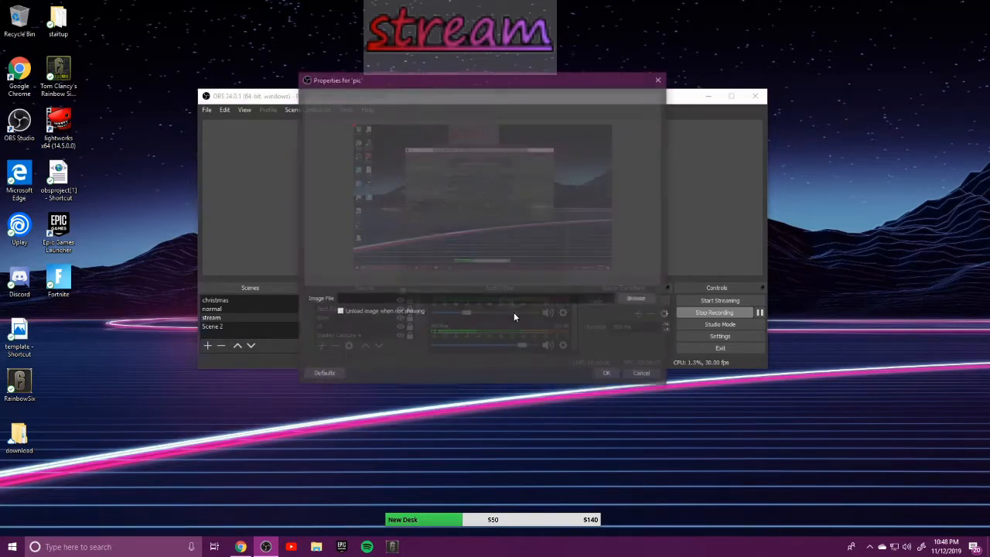
{"action": "left_click", "coordinate": [640, 300]}
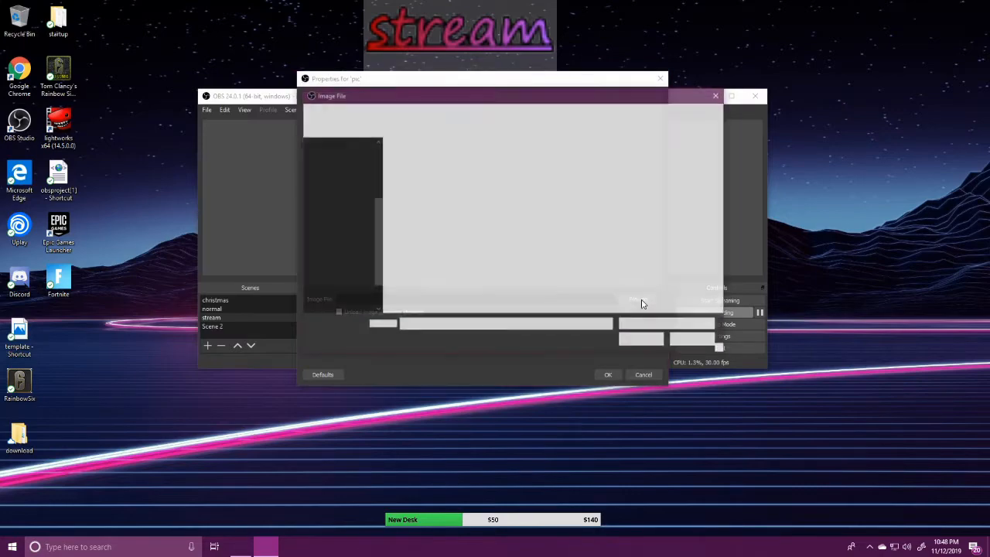
{"action": "left_click", "coordinate": [355, 186]}
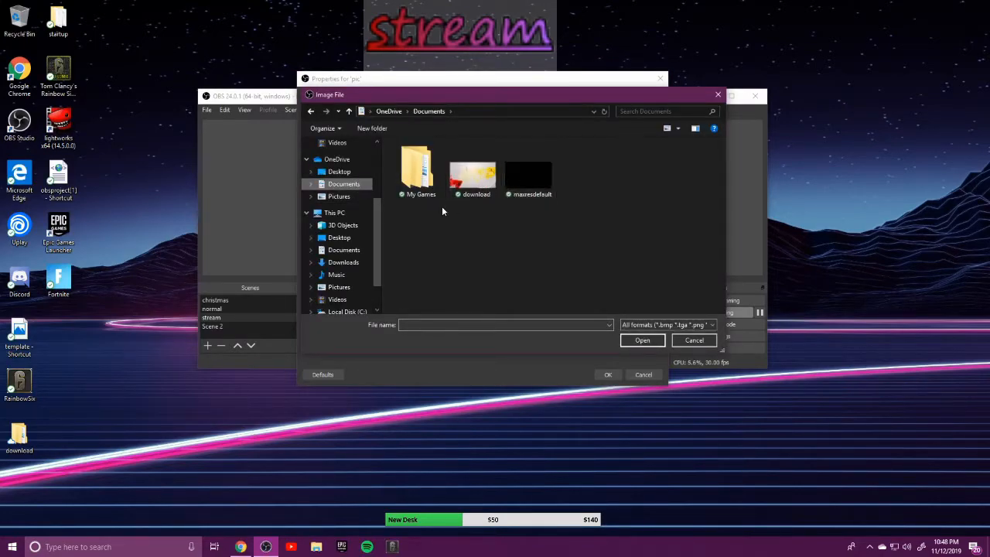
{"action": "left_click", "coordinate": [528, 174]}
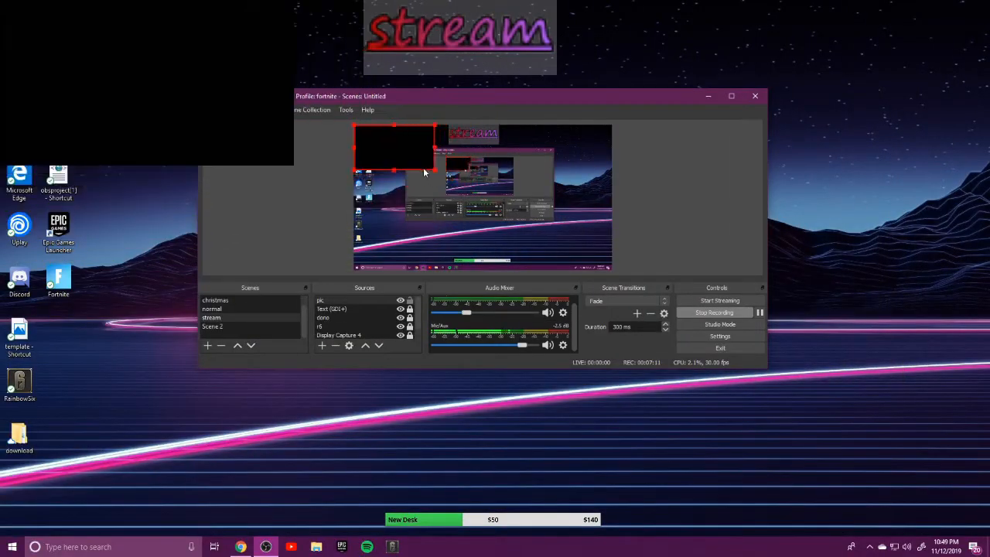
Shrink the pic image slightly, place it in the lower-right corner of the canvas and lock it.
{"action": "left_click_drag", "start_coordinate": [382, 155], "coordinate": [545, 232]}
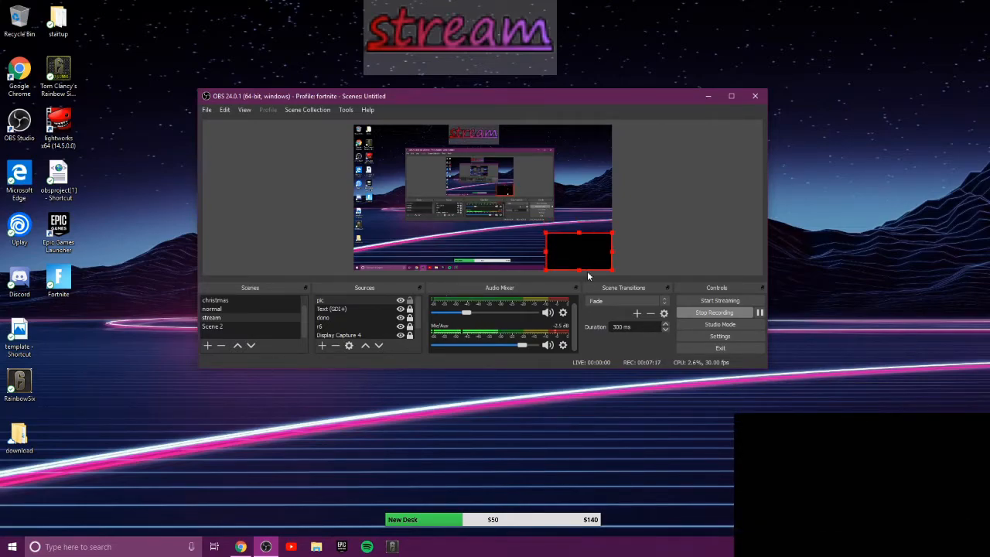
{"action": "left_click", "coordinate": [409, 300]}
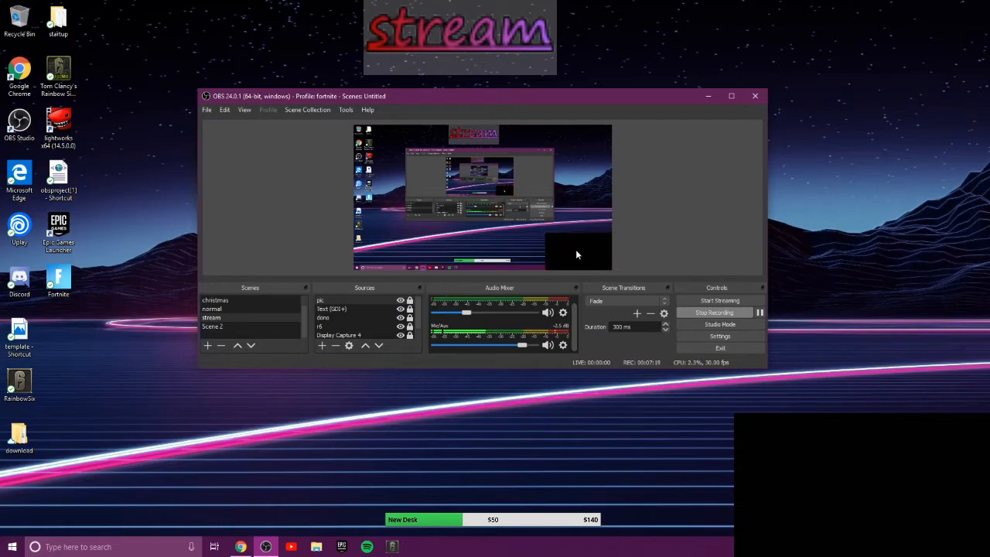
Move the pic image to the bottom center of the canvas and order it directly below the dono source, locked.
{"action": "left_click_drag", "start_coordinate": [589, 261], "coordinate": [463, 254]}
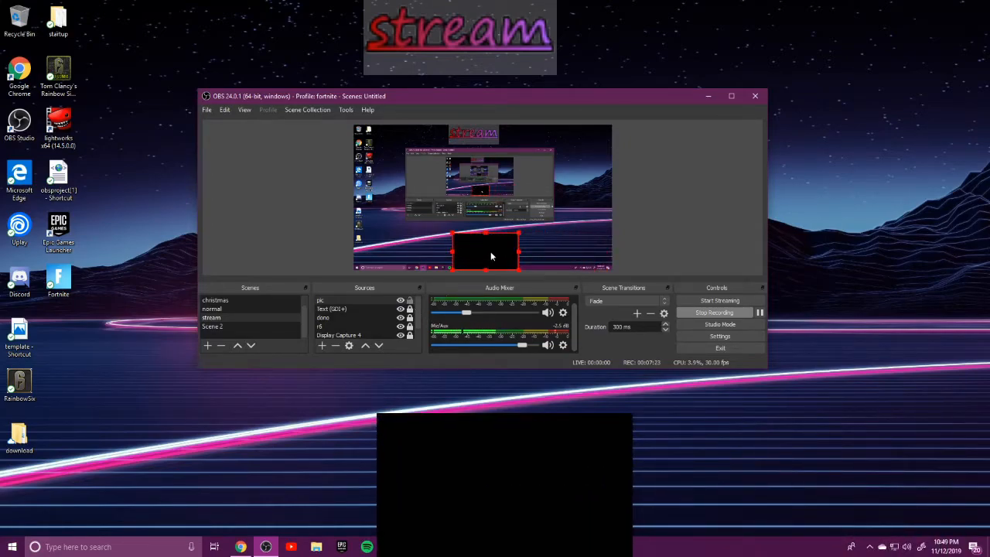
{"action": "left_click", "coordinate": [371, 299]}
{"action": "left_click_drag", "start_coordinate": [372, 303], "coordinate": [372, 328]}
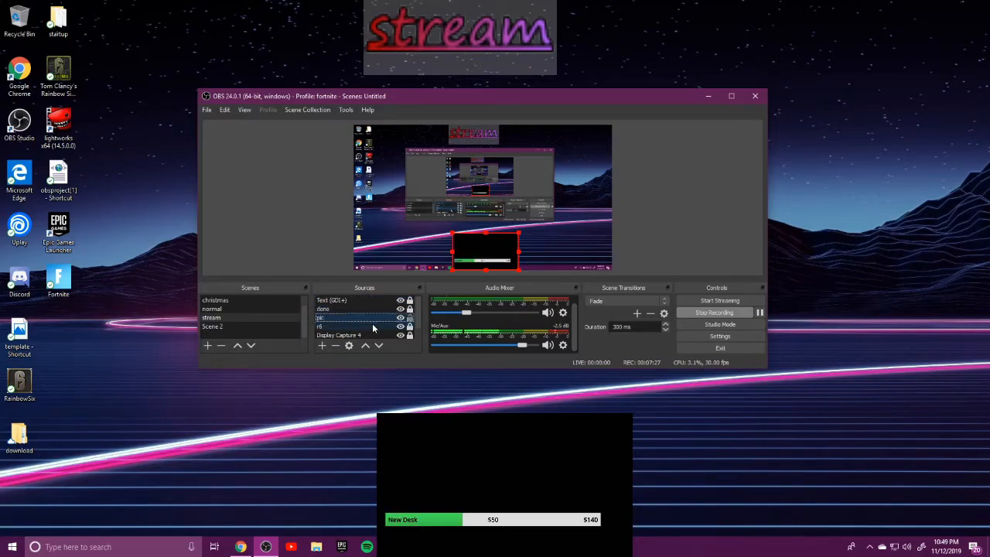
{"action": "left_click_drag", "start_coordinate": [491, 256], "coordinate": [491, 251]}
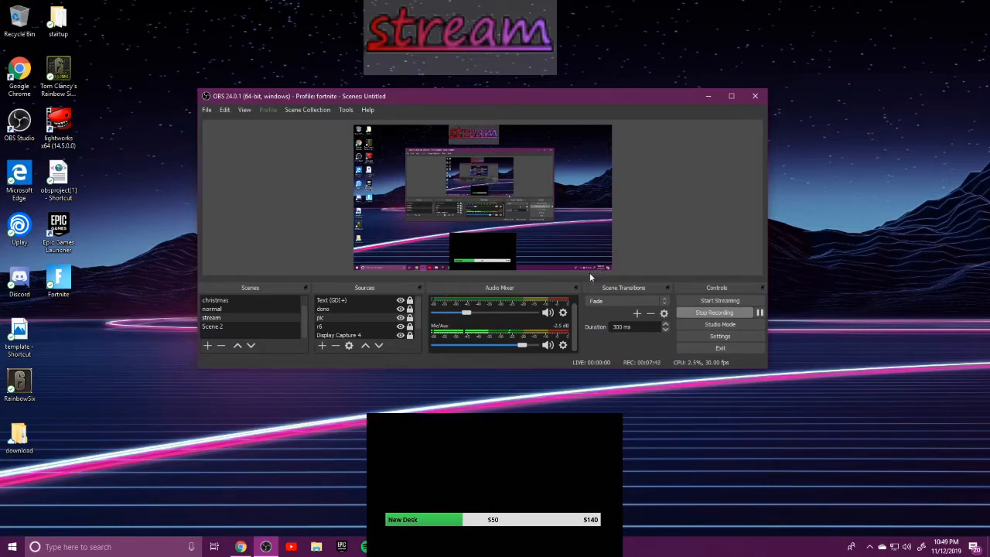
Compare the normal and christmas scenes and return to the stream scene.
{"action": "left_click", "coordinate": [274, 309]}
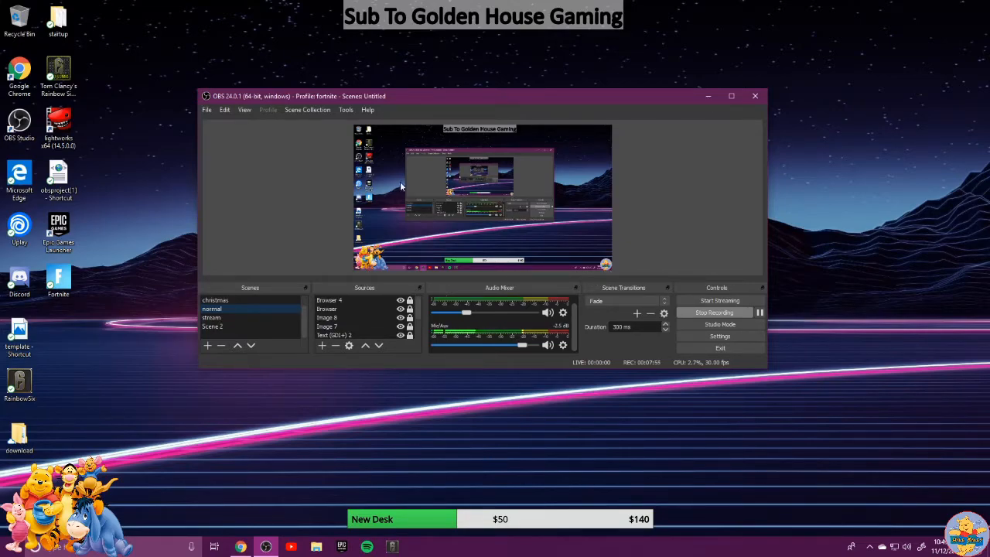
{"action": "left_click", "coordinate": [292, 300]}
{"action": "left_click", "coordinate": [287, 309]}
{"action": "left_click", "coordinate": [283, 300]}
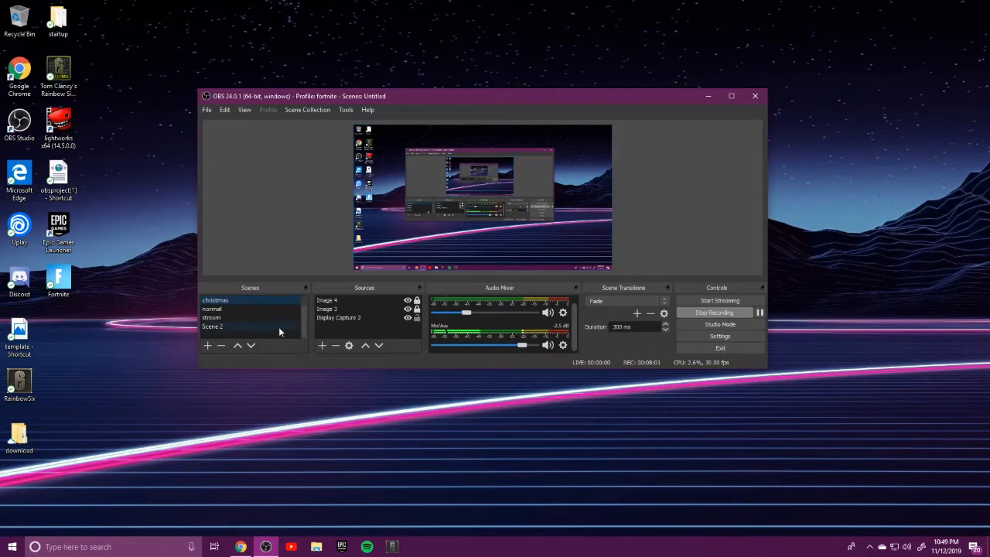
{"action": "left_click", "coordinate": [270, 317]}
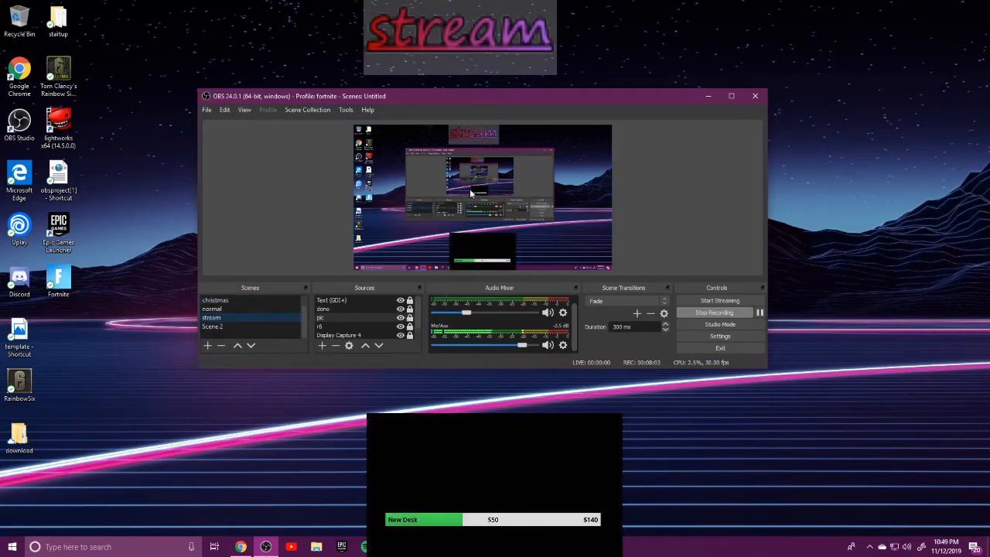
{"action": "left_click_drag", "start_coordinate": [495, 101], "coordinate": [512, 167]}
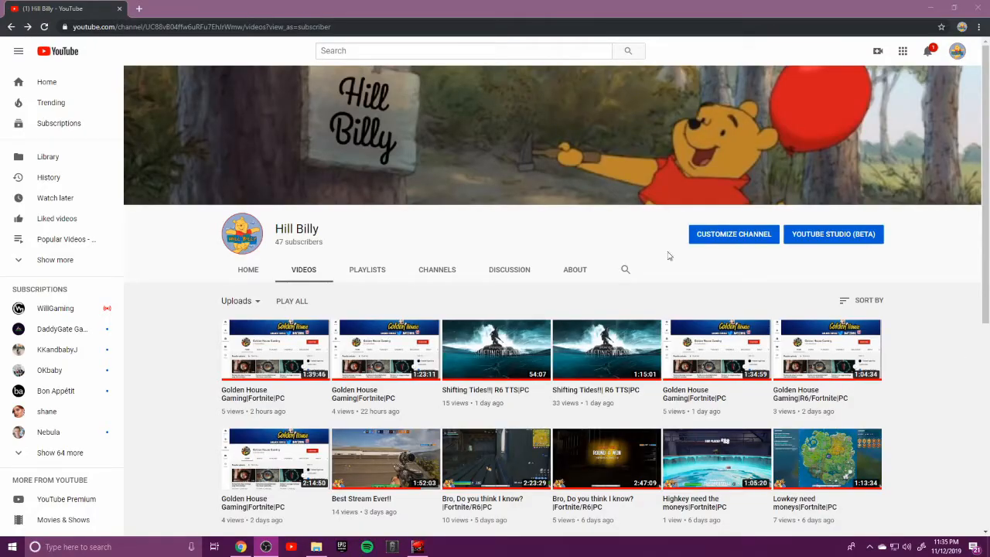
Go live from the YouTube channel page and choose a new stream instead of copying the previous one.
{"action": "left_click", "coordinate": [877, 54]}
{"action": "left_click", "coordinate": [904, 97]}
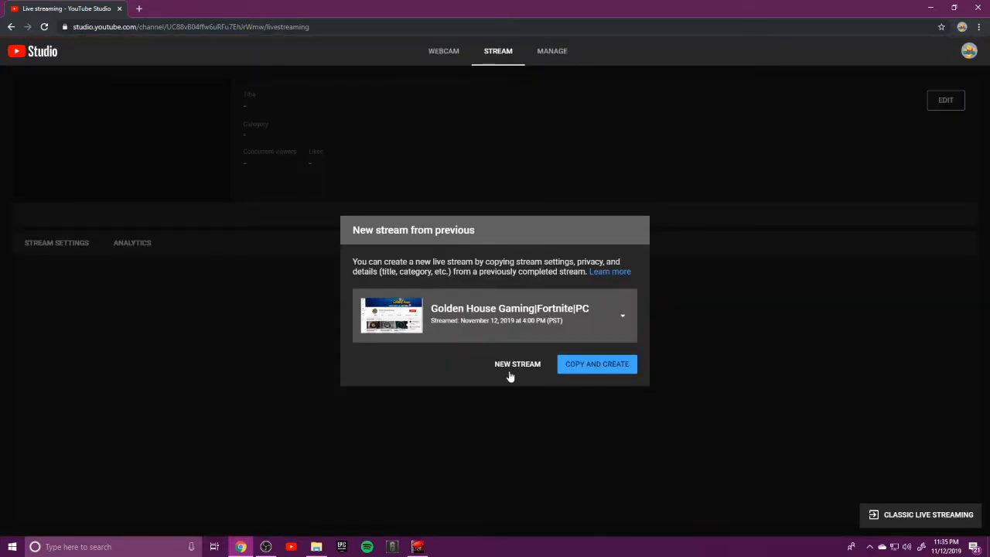
{"action": "left_click", "coordinate": [513, 365]}
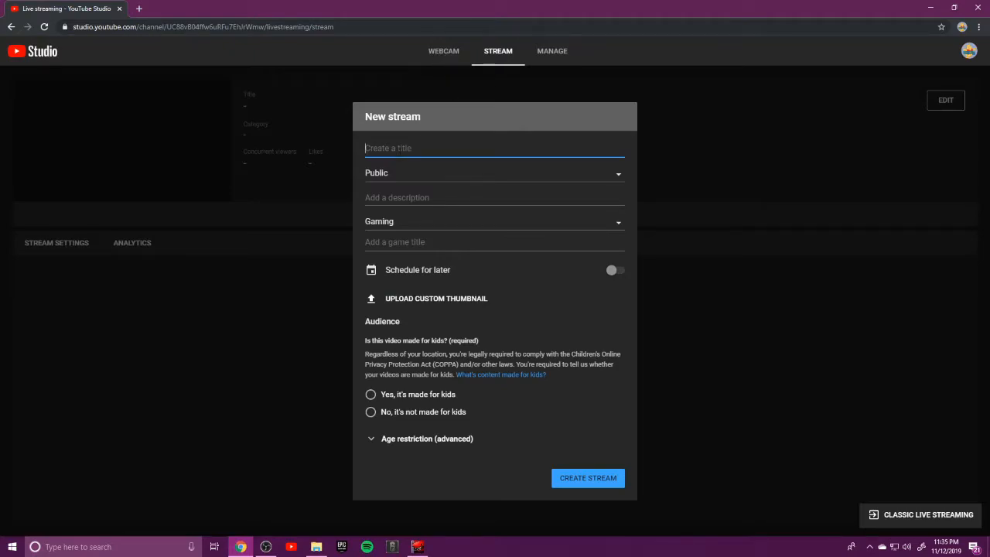
Title the new stream "stream", describe it as "ddd" and set the game title to Tom Clancy's Rainbow Six Siege.
{"action": "type", "text": "s"}
{"action": "left_click", "coordinate": [407, 197]}
{"action": "type", "text": "ddd"}
{"action": "left_click", "coordinate": [412, 242]}
{"action": "type", "text": "tom"}
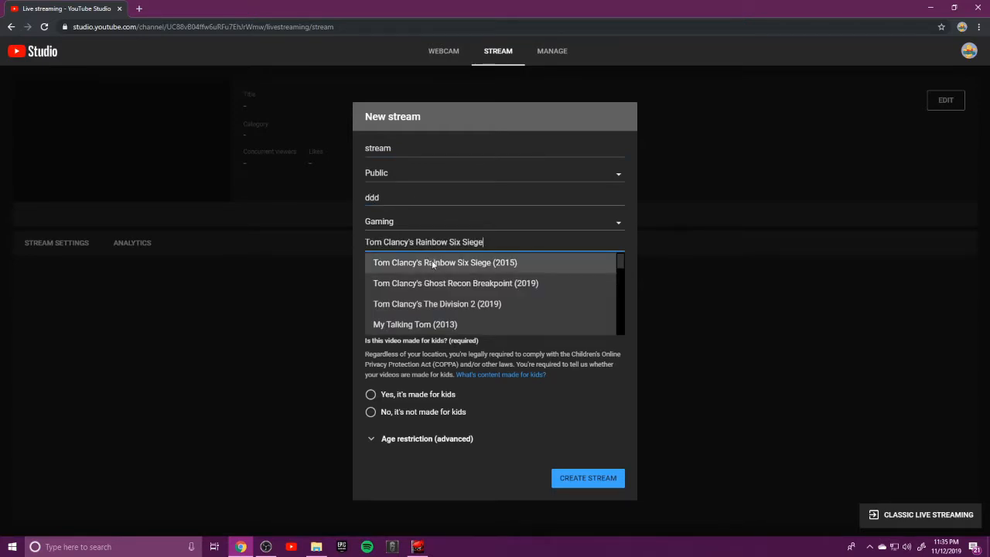
{"action": "left_click", "coordinate": [430, 263]}
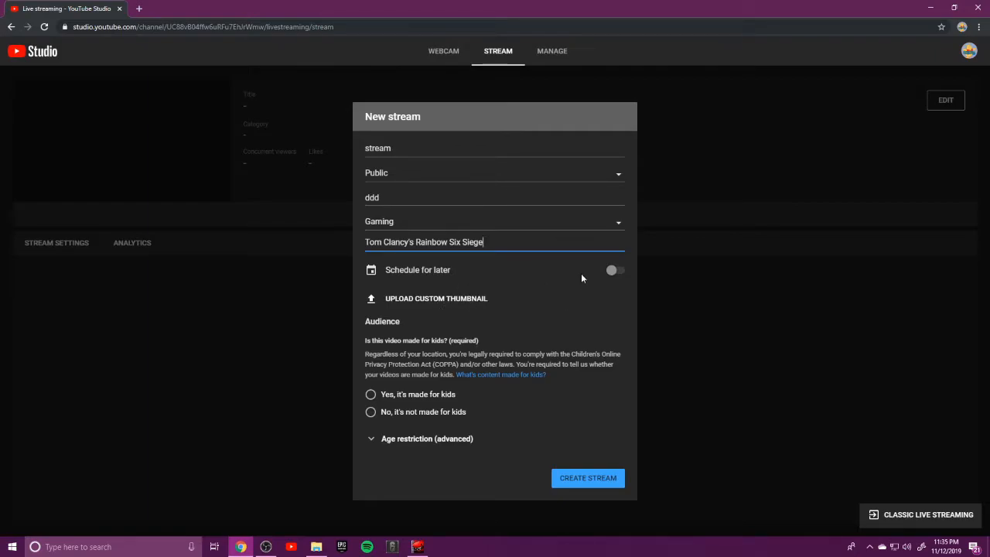
Try the Schedule for later option, switch it back off and mark the stream as made for kids.
{"action": "left_click", "coordinate": [613, 272]}
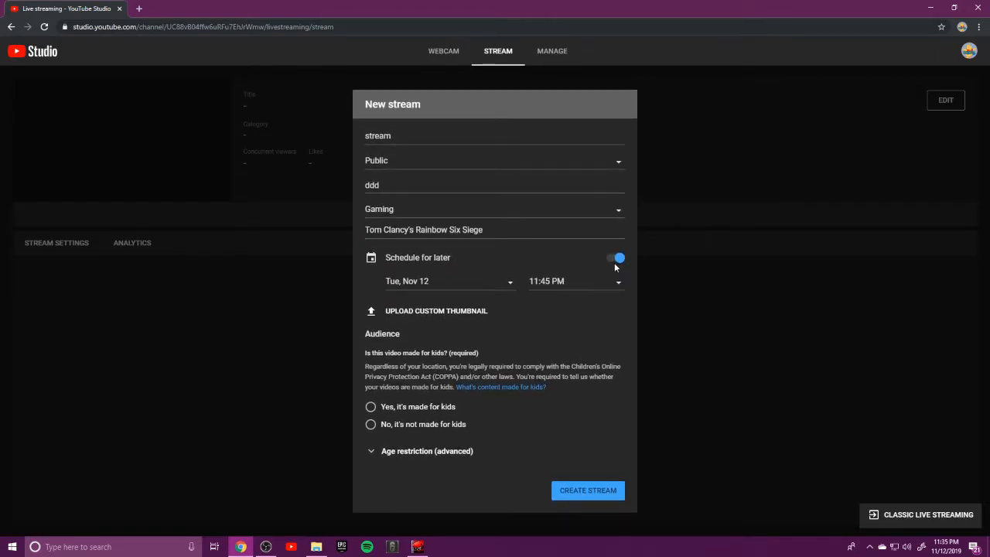
{"action": "left_click", "coordinate": [616, 263]}
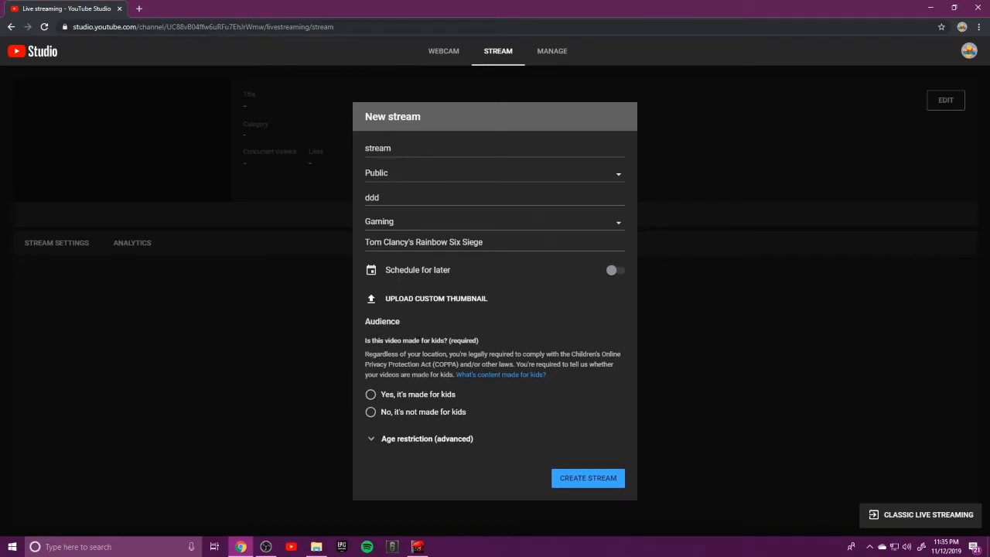
{"action": "left_click", "coordinate": [370, 395]}
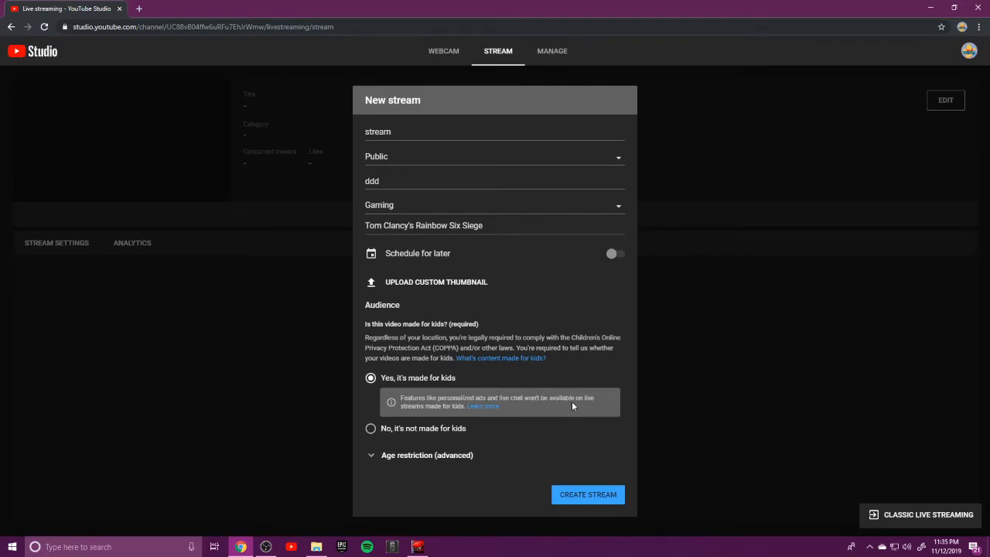
Mark the stream as not made for kids, check the age restriction options and create the stream.
{"action": "left_click", "coordinate": [371, 429]}
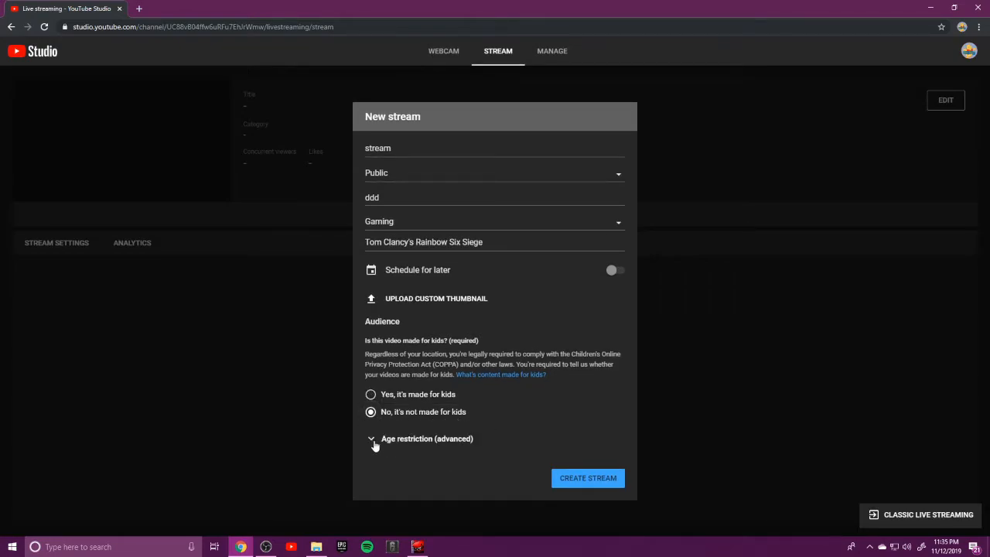
{"action": "left_click", "coordinate": [375, 440]}
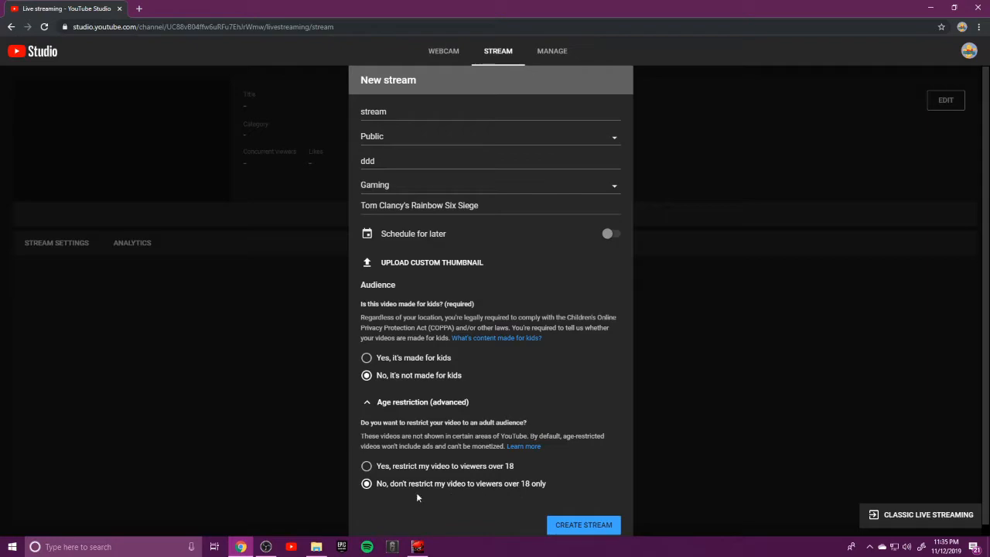
{"action": "left_click", "coordinate": [367, 403]}
{"action": "left_click", "coordinate": [595, 415]}
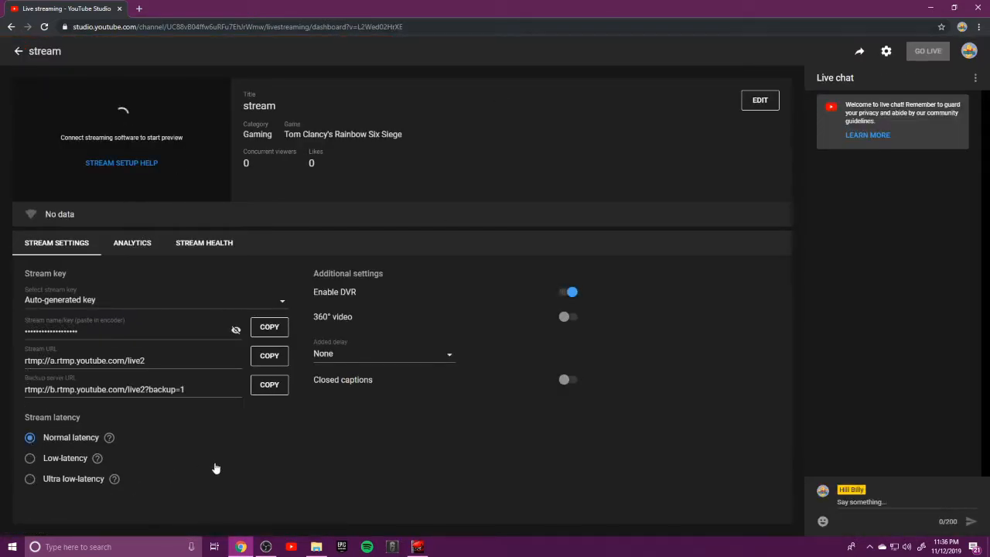
Set the stream latency to Low-latency and copy the stream key.
{"action": "left_click", "coordinate": [25, 334]}
{"action": "left_click", "coordinate": [216, 457]}
{"action": "left_click", "coordinate": [256, 329]}
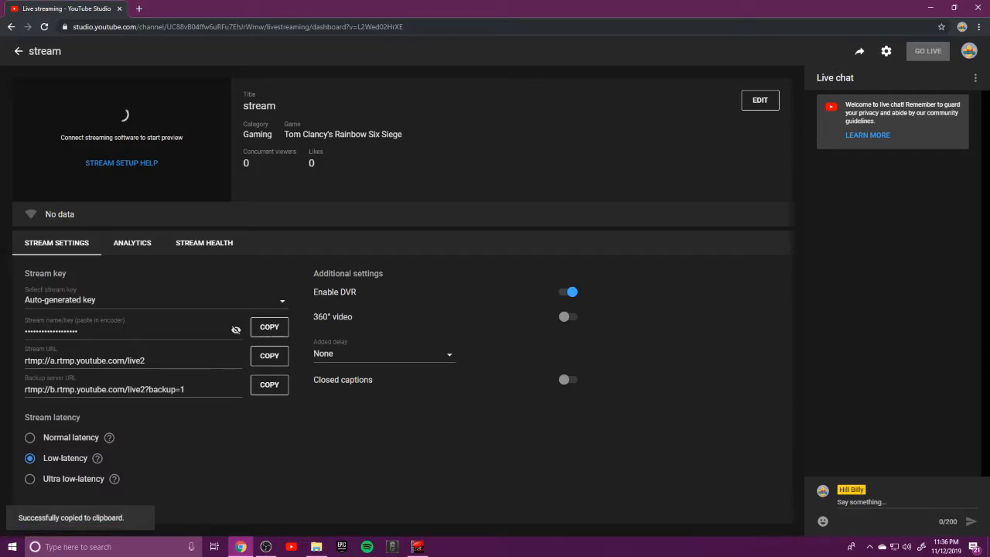
Switch to OBS and look through its Output, Audio, Video, Advanced and Hotkeys settings.
{"action": "key", "text": "alt+Tab"}
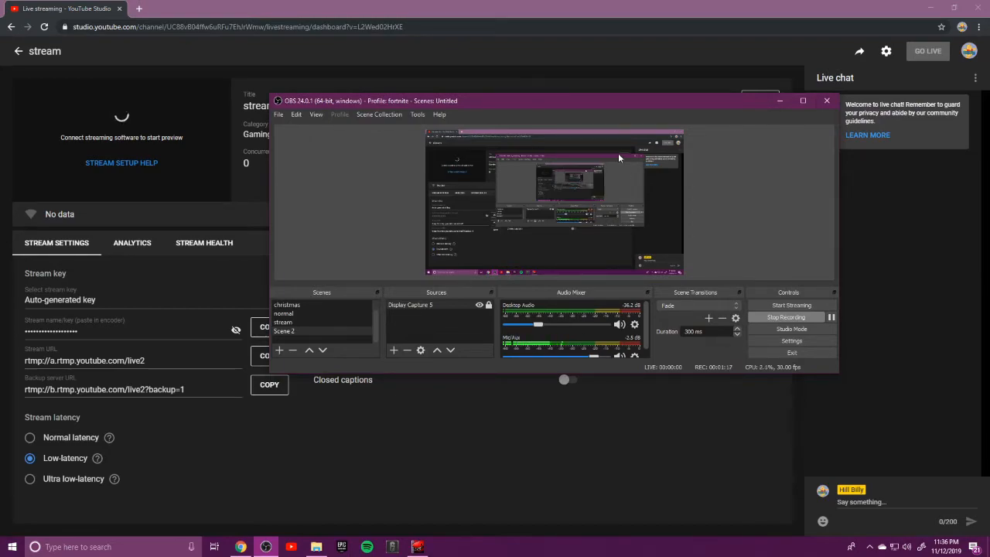
{"action": "left_click", "coordinate": [791, 340]}
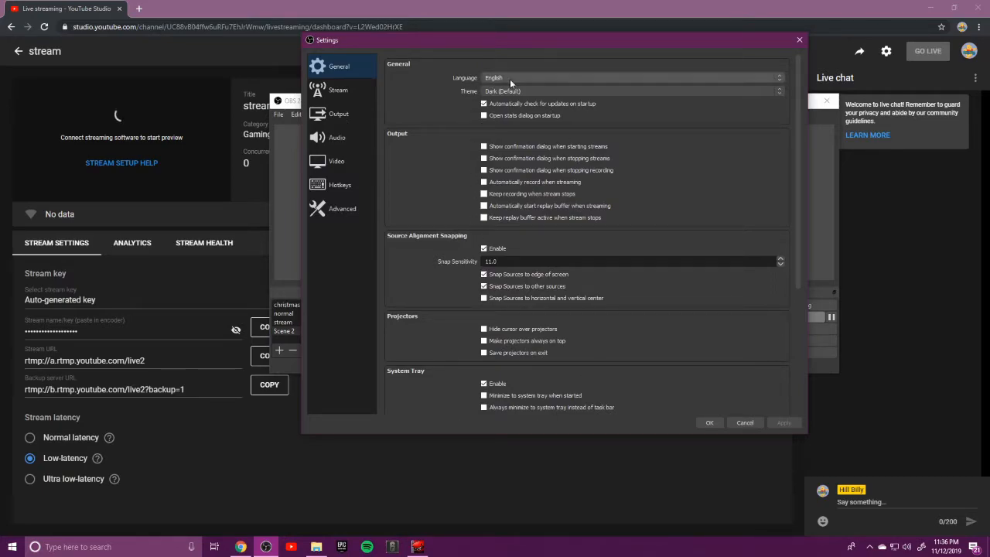
{"action": "left_click", "coordinate": [351, 113]}
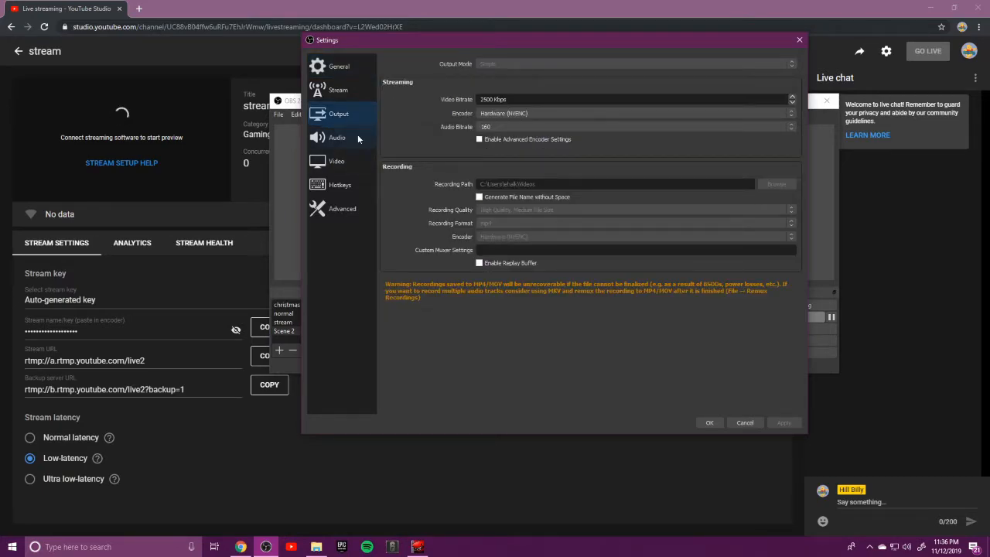
{"action": "left_click", "coordinate": [356, 137]}
{"action": "left_click", "coordinate": [364, 161]}
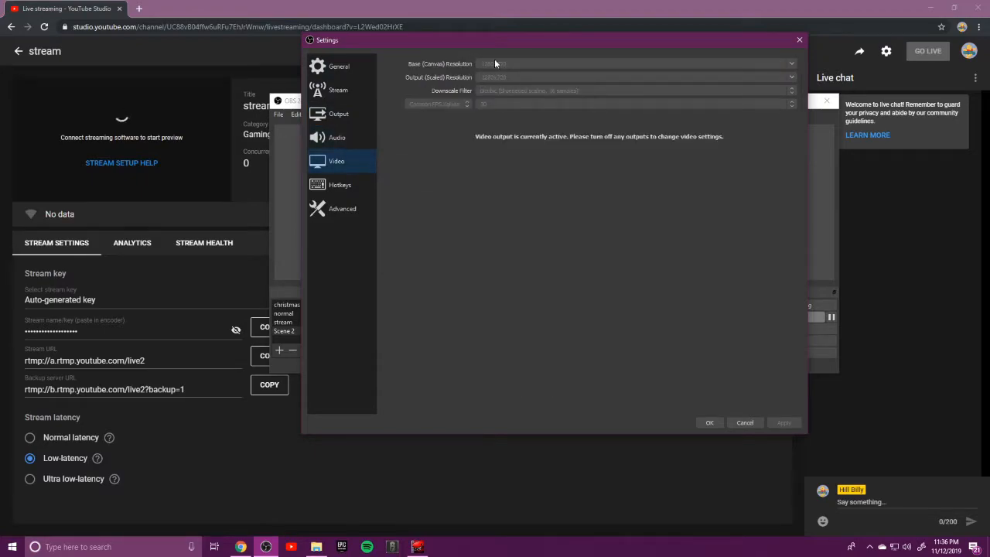
{"action": "left_click", "coordinate": [339, 209]}
{"action": "left_click", "coordinate": [342, 185]}
{"action": "left_click", "coordinate": [357, 114]}
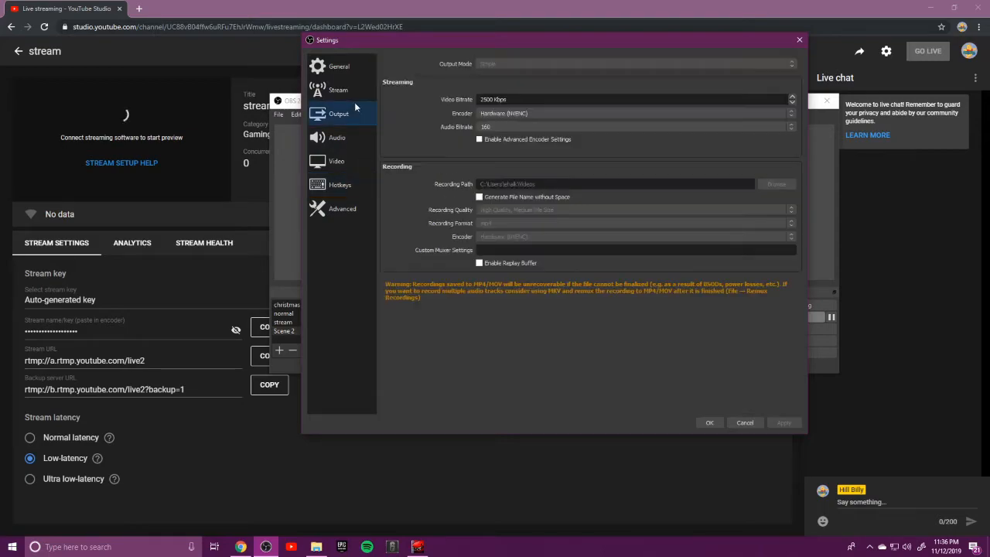
Check the service and server choices in the Stream settings, keeping YouTube / YouTube Gaming and the Primary YouTube ingest server.
{"action": "left_click", "coordinate": [352, 89]}
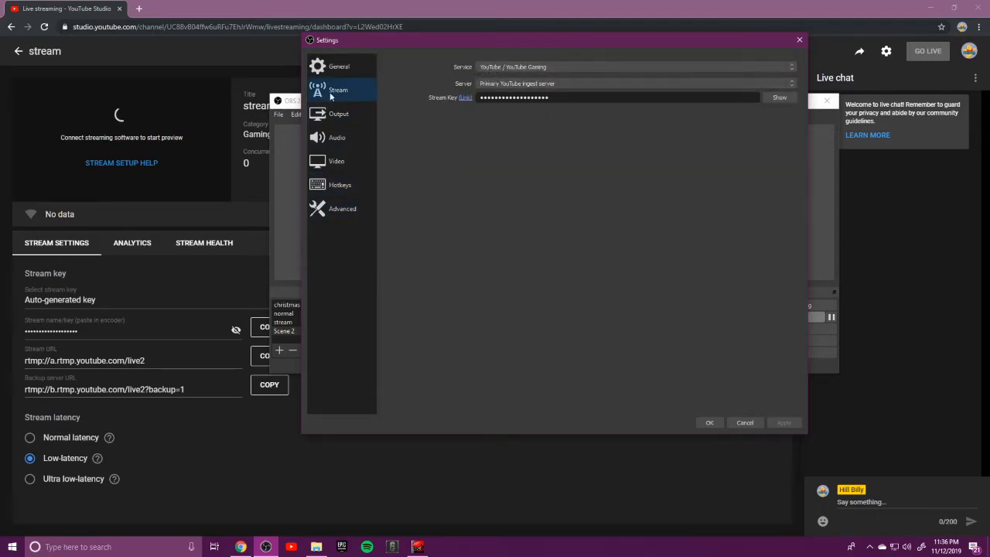
{"action": "left_click", "coordinate": [484, 68]}
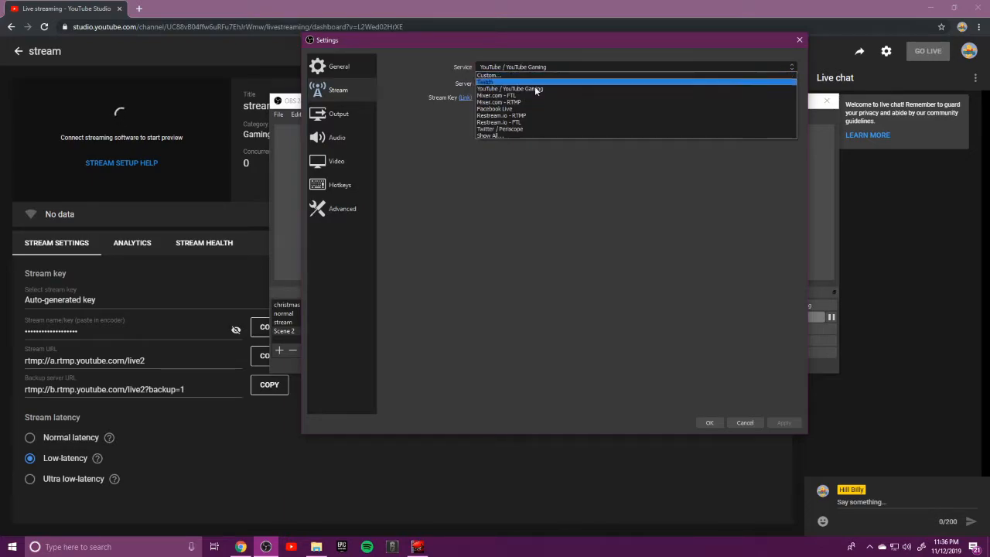
{"action": "left_click", "coordinate": [513, 67]}
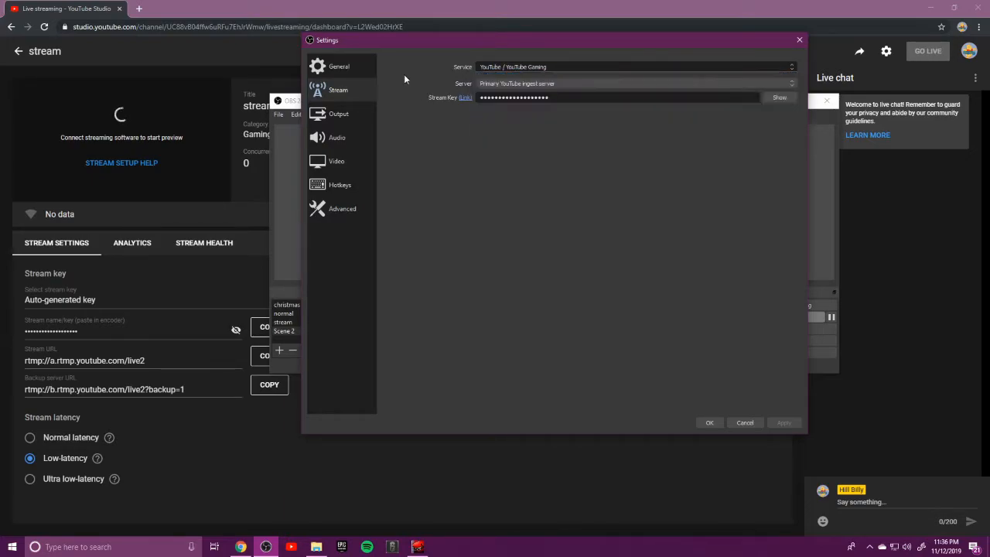
{"action": "left_click", "coordinate": [497, 84]}
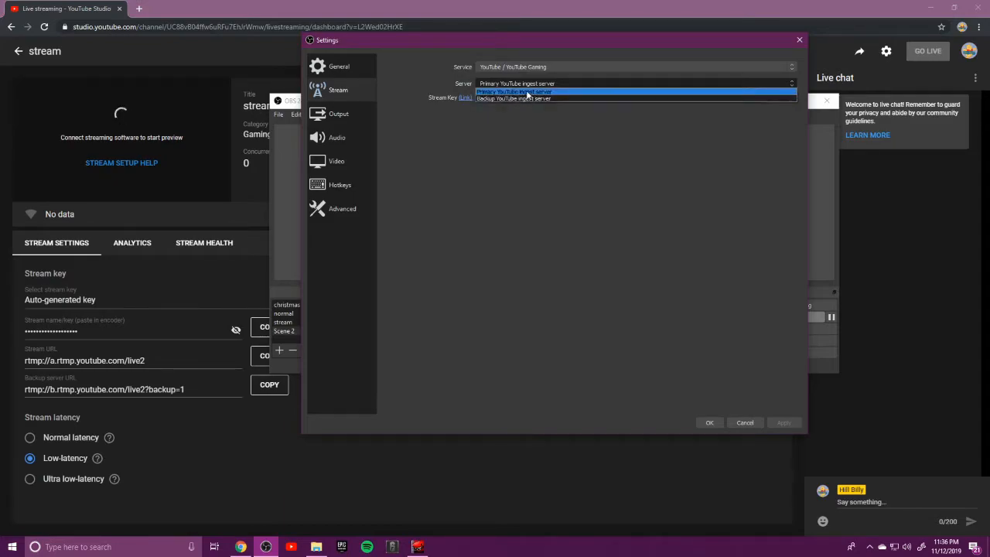
{"action": "left_click", "coordinate": [505, 165]}
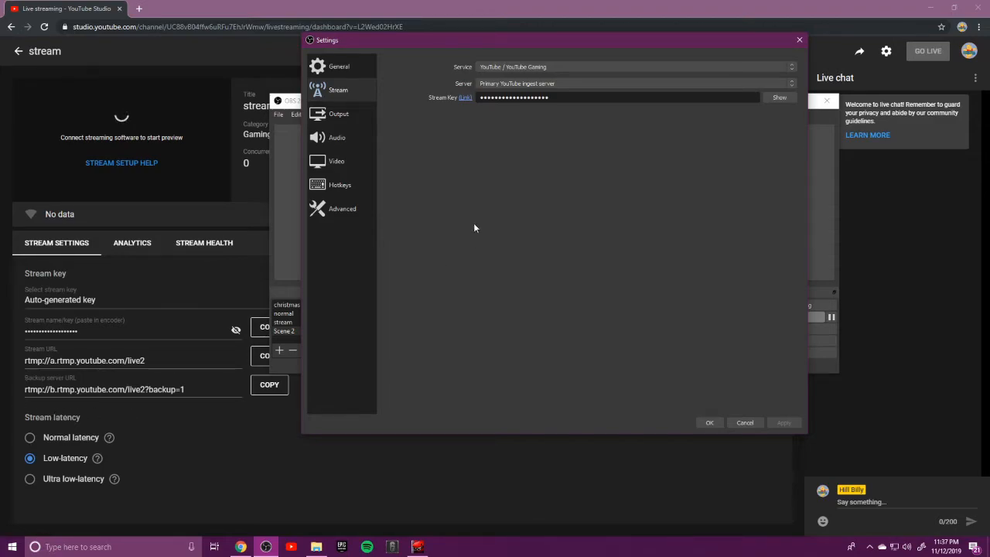
{"action": "left_click", "coordinate": [516, 83]}
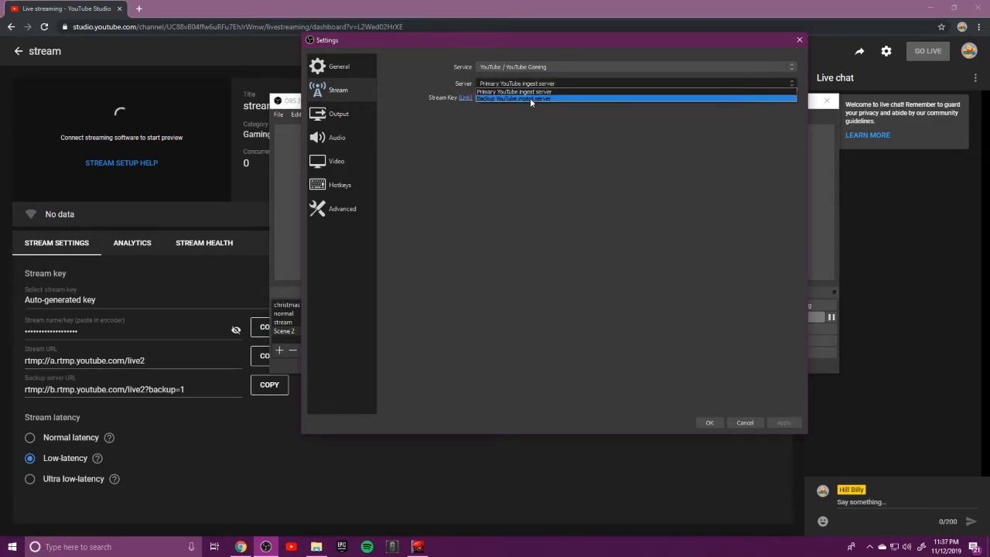
{"action": "left_click", "coordinate": [520, 115]}
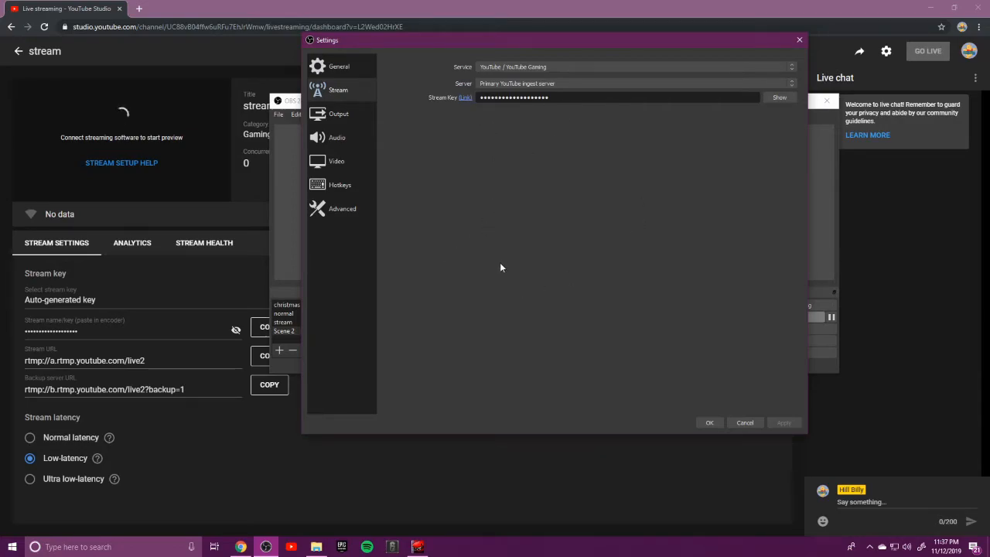
Copy the stream key from YouTube Studio, replace the key in the OBS Stream settings with it and save the settings.
{"action": "left_click", "coordinate": [237, 449]}
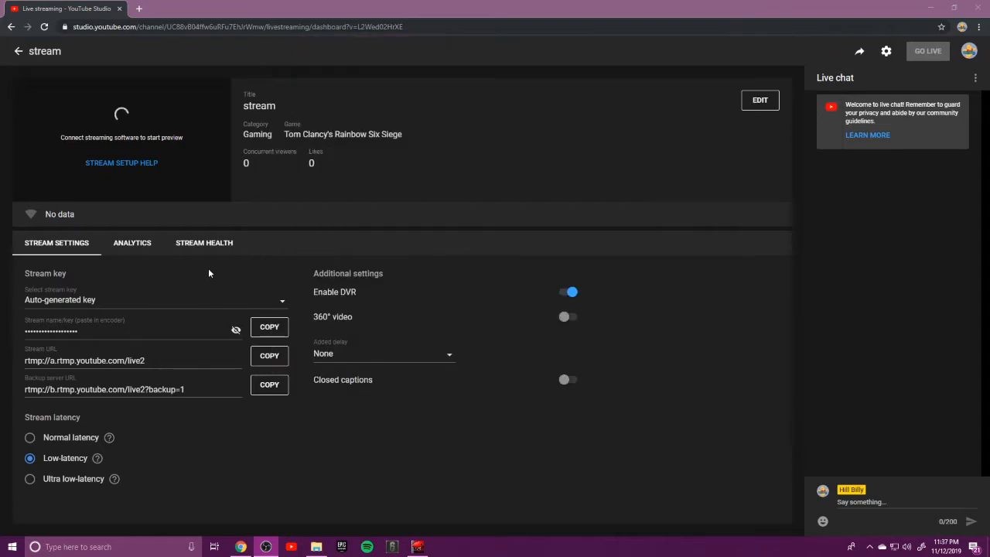
{"action": "left_click", "coordinate": [277, 326]}
{"action": "left_click", "coordinate": [265, 547]}
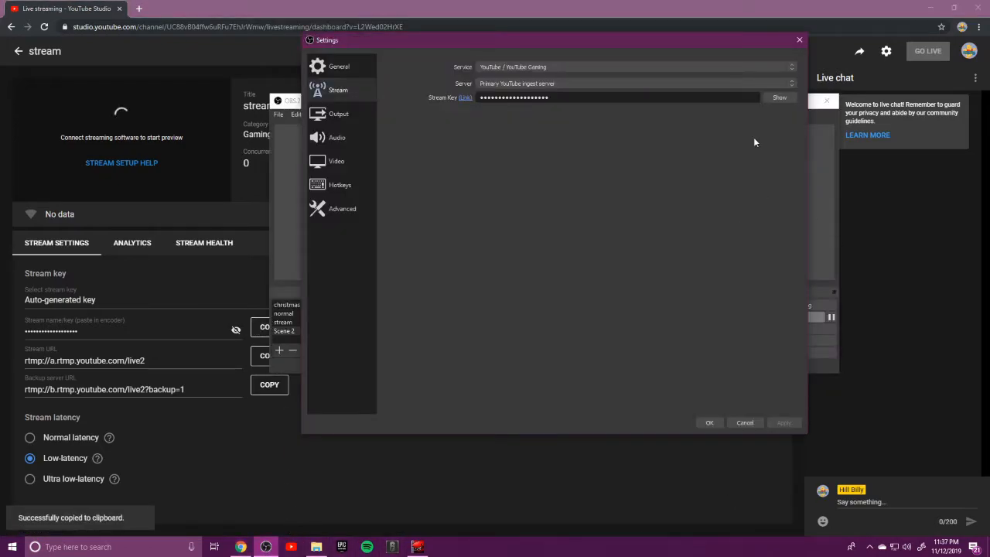
{"action": "key", "text": "ctrl+v"}
{"action": "key", "text": "BackSpace"}
{"action": "key", "text": "BackSpace"}
{"action": "key", "text": "BackSpace"}
{"action": "key", "text": "BackSpace"}
{"action": "key", "text": "BackSpace"}
{"action": "key", "text": "BackSpace"}
{"action": "key", "text": "BackSpace"}
{"action": "key", "text": "BackSpace"}
{"action": "key", "text": "BackSpace"}
{"action": "key", "text": "BackSpace"}
{"action": "key", "text": "BackSpace"}
{"action": "key", "text": "BackSpace"}
{"action": "key", "text": "BackSpace"}
{"action": "key", "text": "BackSpace"}
{"action": "key", "text": "BackSpace"}
{"action": "key", "text": "BackSpace"}
{"action": "right_click", "coordinate": [519, 97]}
{"action": "left_click", "coordinate": [536, 154]}
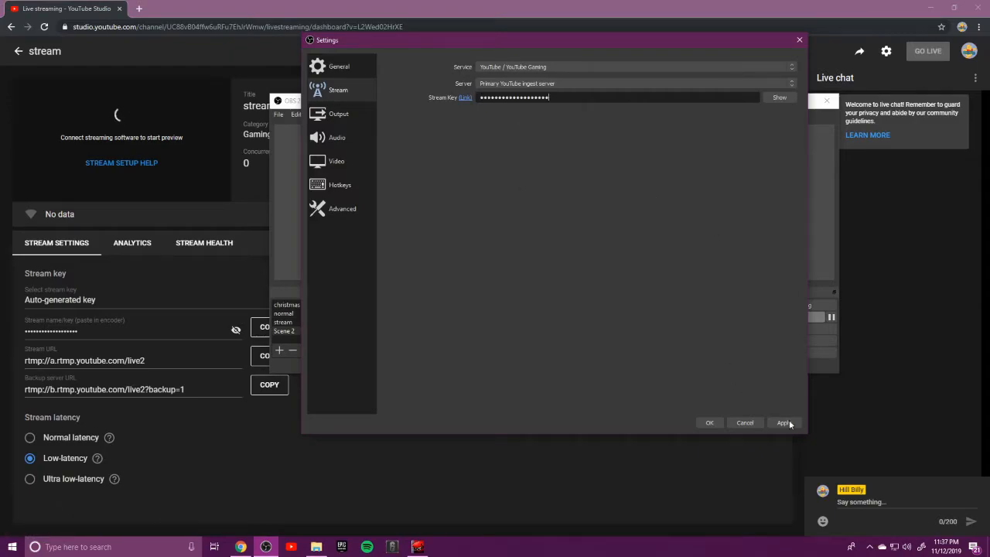
{"action": "left_click", "coordinate": [713, 423]}
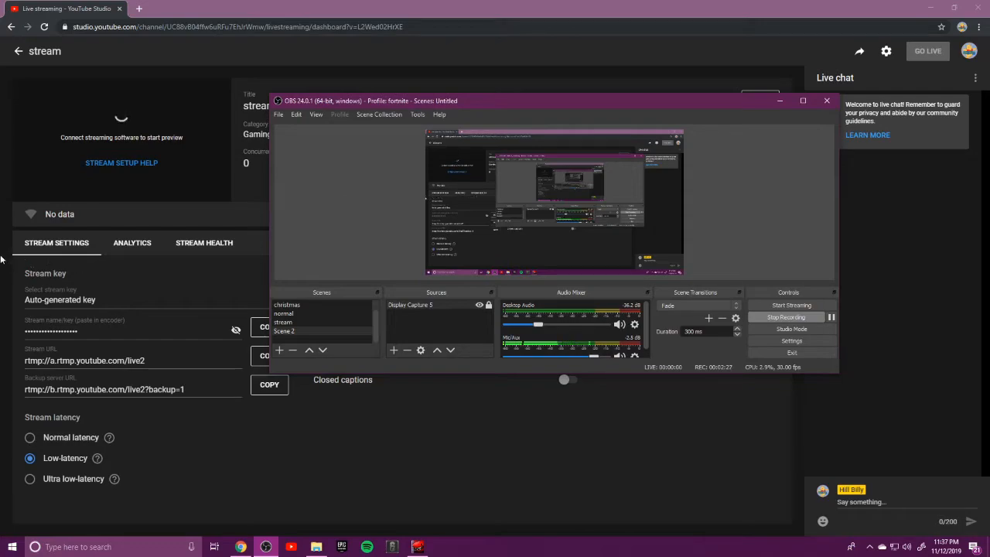
Move the OBS window aside, start streaming and return to YouTube Studio.
{"action": "left_click_drag", "start_coordinate": [513, 97], "coordinate": [596, 86]}
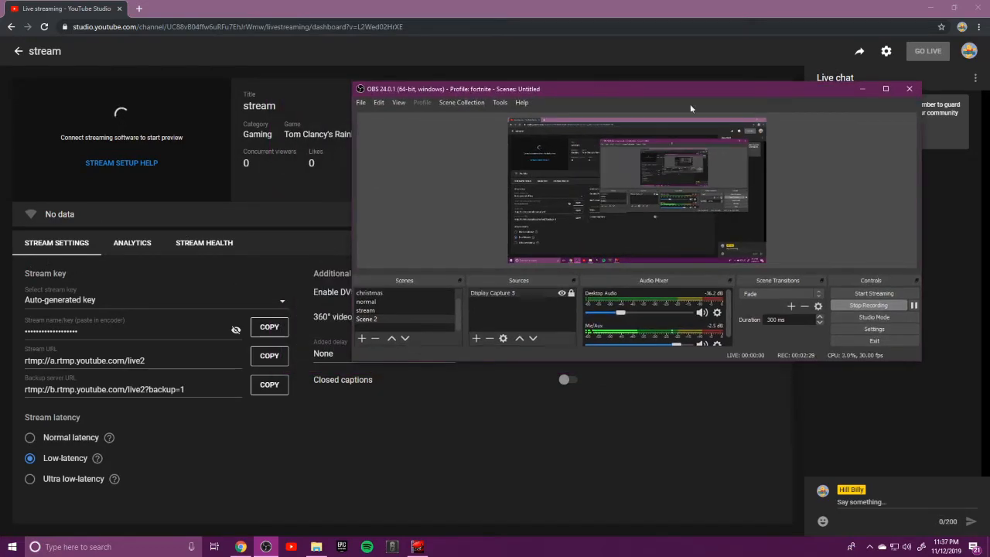
{"action": "left_click", "coordinate": [768, 382]}
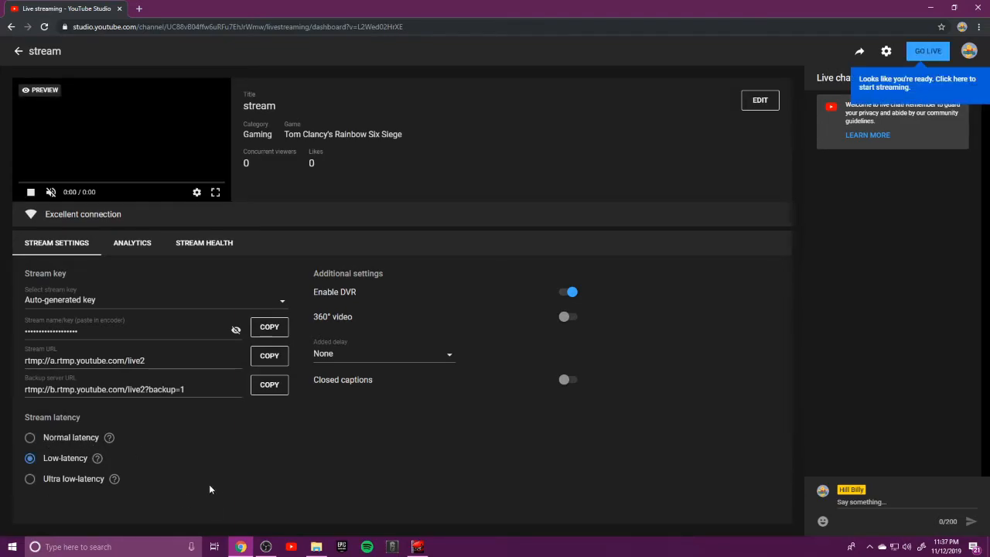
Try Normal latency and Ultra low-latency for the stream, ending back on Low-latency.
{"action": "left_click", "coordinate": [32, 438]}
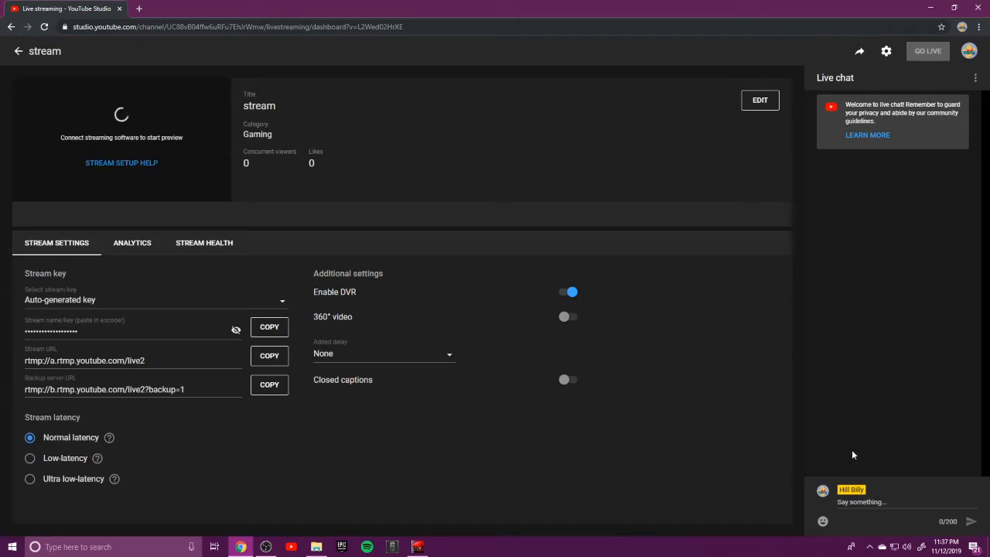
{"action": "left_click", "coordinate": [28, 462]}
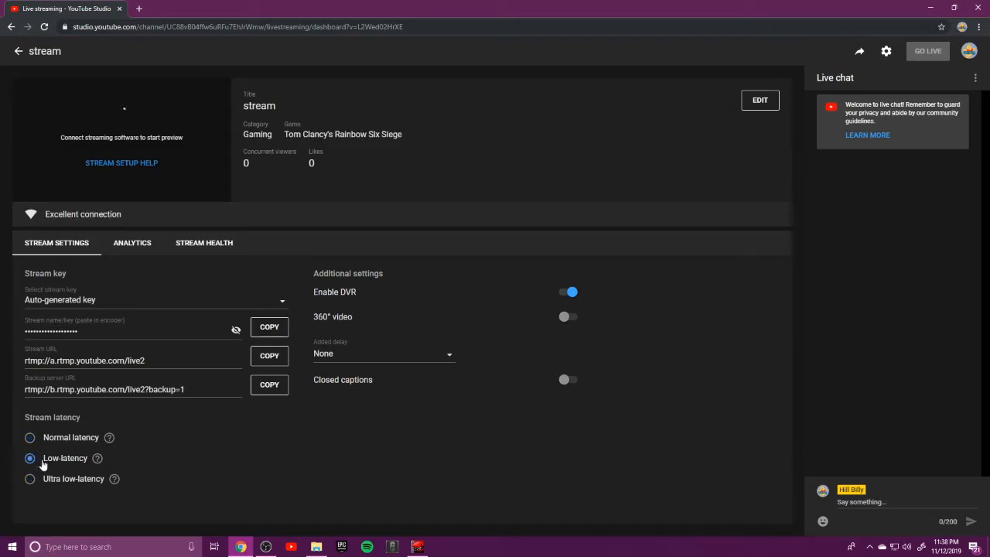
{"action": "left_click", "coordinate": [30, 478]}
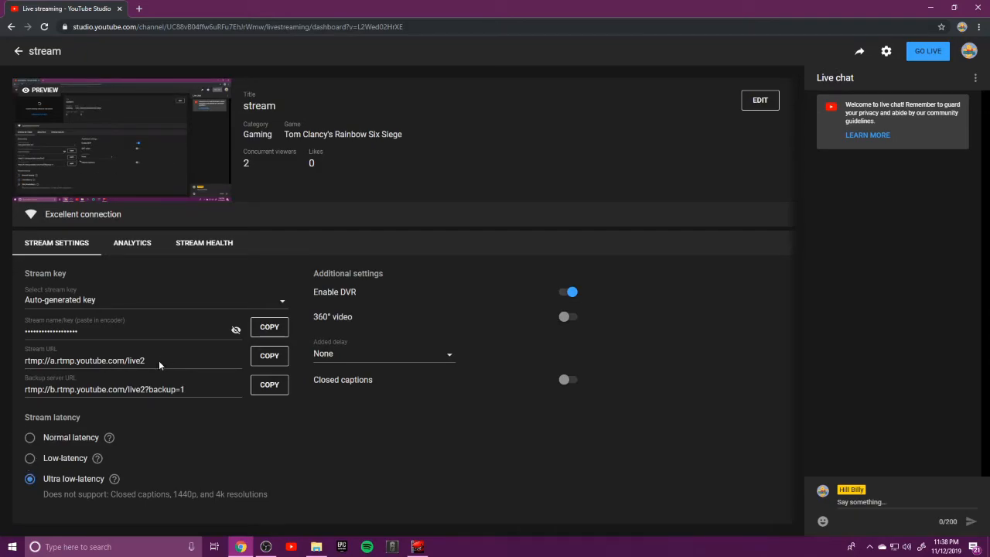
{"action": "left_click", "coordinate": [31, 459]}
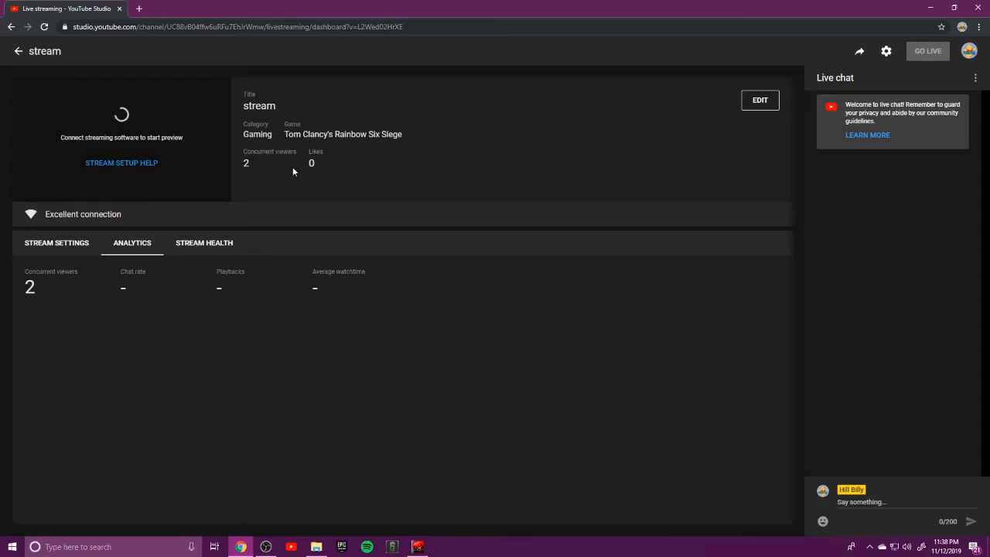
Examine the viewer and like figures, the stream's analytics and its health messages, and return to the stream settings.
{"action": "left_click_drag", "start_coordinate": [239, 156], "coordinate": [247, 155]}
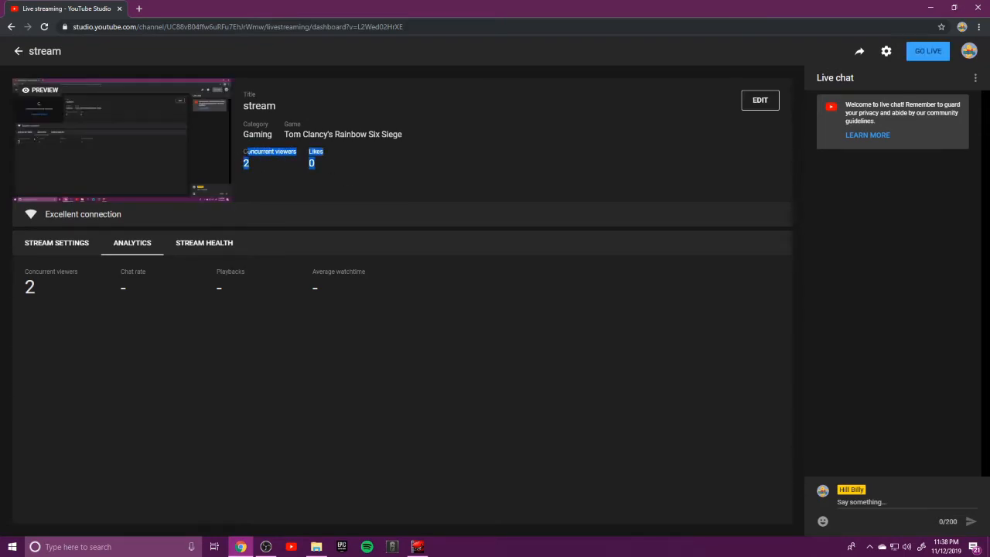
{"action": "left_click", "coordinate": [368, 175]}
{"action": "left_click", "coordinate": [207, 245]}
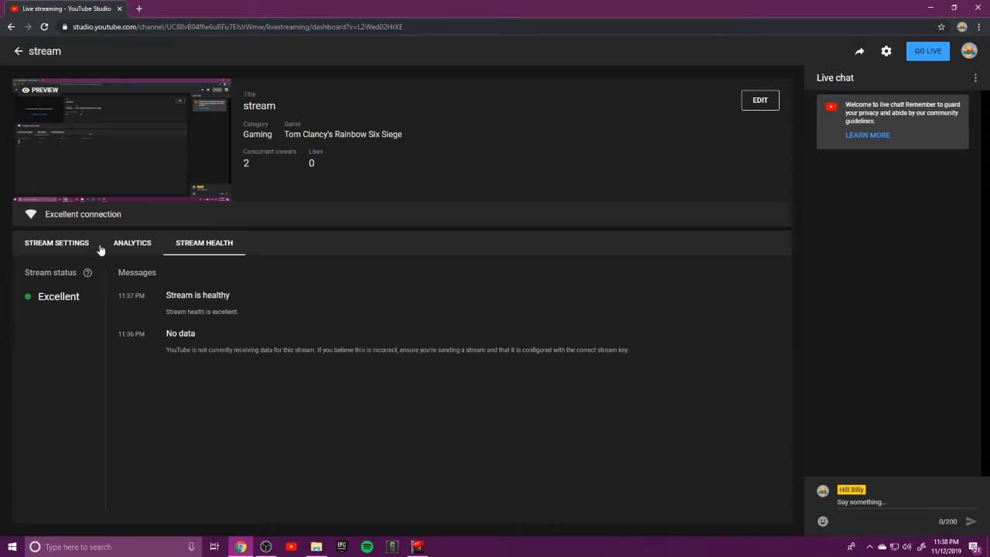
{"action": "left_click_drag", "start_coordinate": [109, 192], "coordinate": [159, 219]}
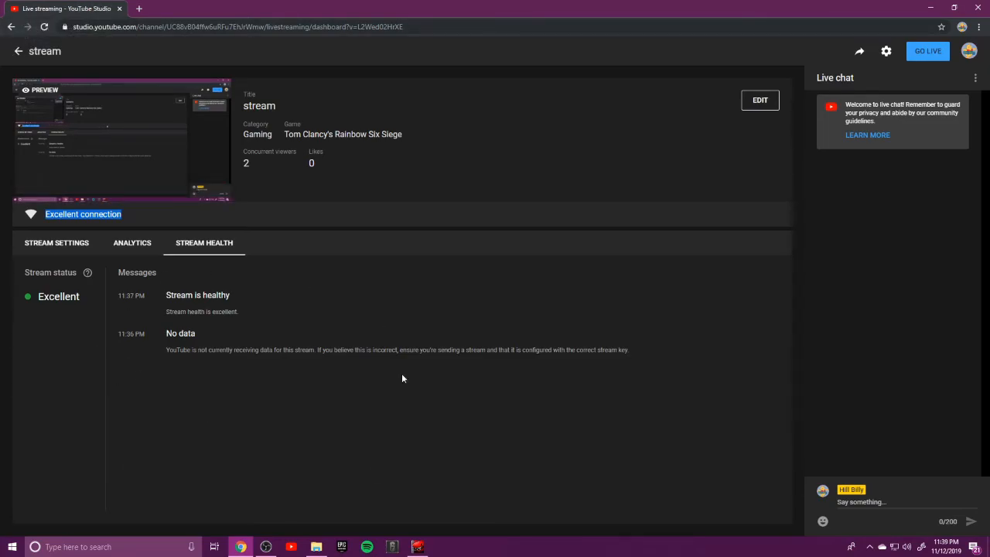
{"action": "left_click_drag", "start_coordinate": [145, 295], "coordinate": [119, 295]}
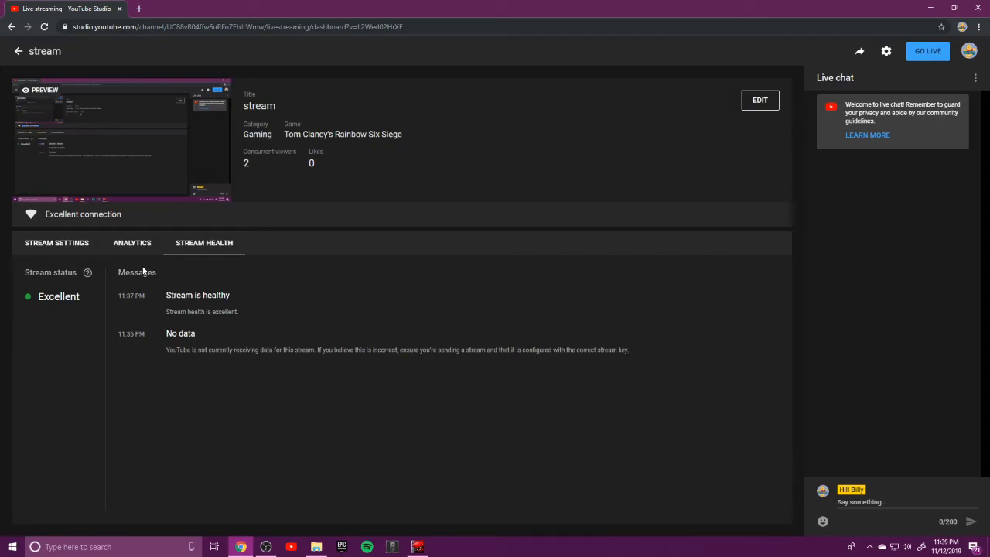
{"action": "left_click", "coordinate": [74, 245]}
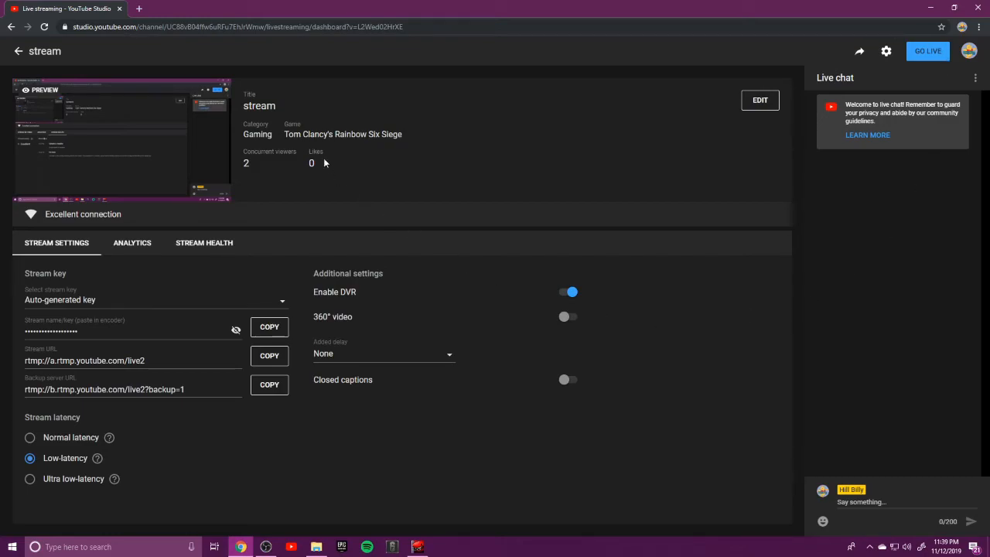
Review the stream's details and thumbnail for editing, close them without changes and check the live preview.
{"action": "left_click", "coordinate": [760, 100]}
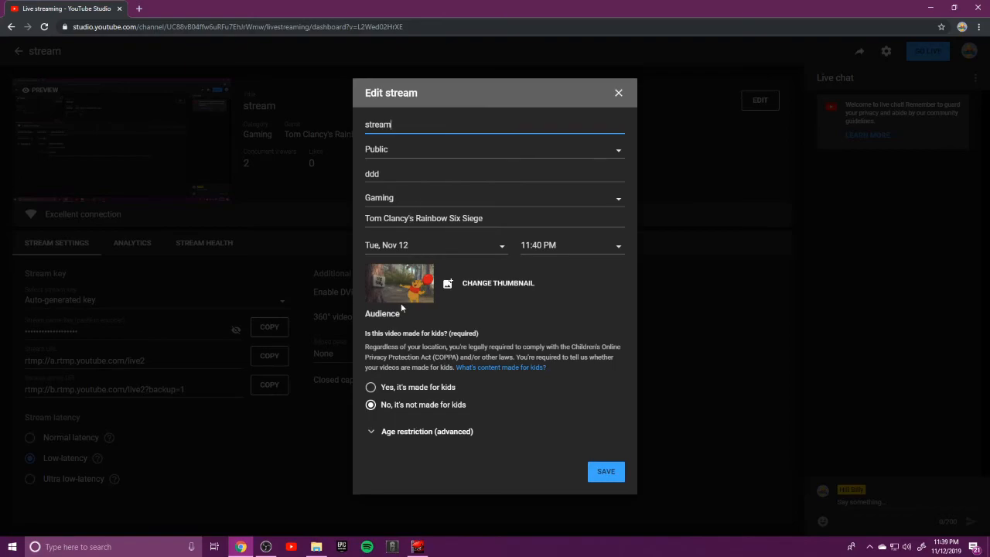
{"action": "left_click", "coordinate": [617, 93]}
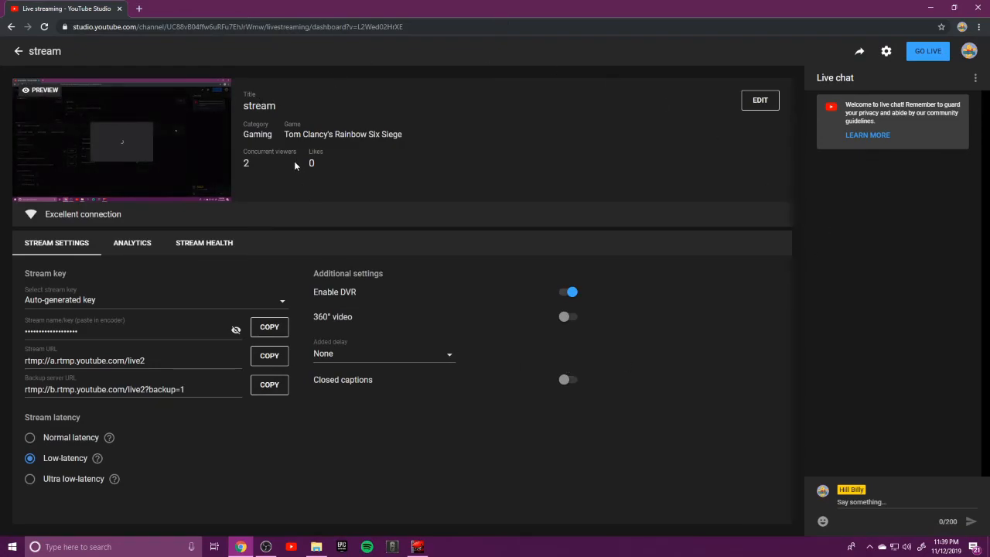
{"action": "mouse_move", "coordinate": [135, 113]}
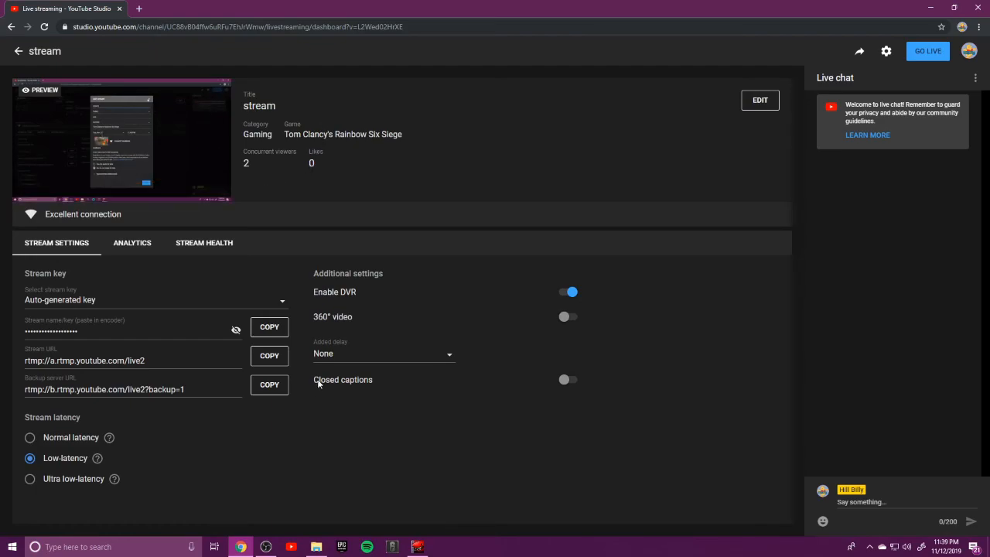
Switch to OBS, move its window over the YouTube page, make it slightly taller and stop the recording.
{"action": "left_click", "coordinate": [265, 547]}
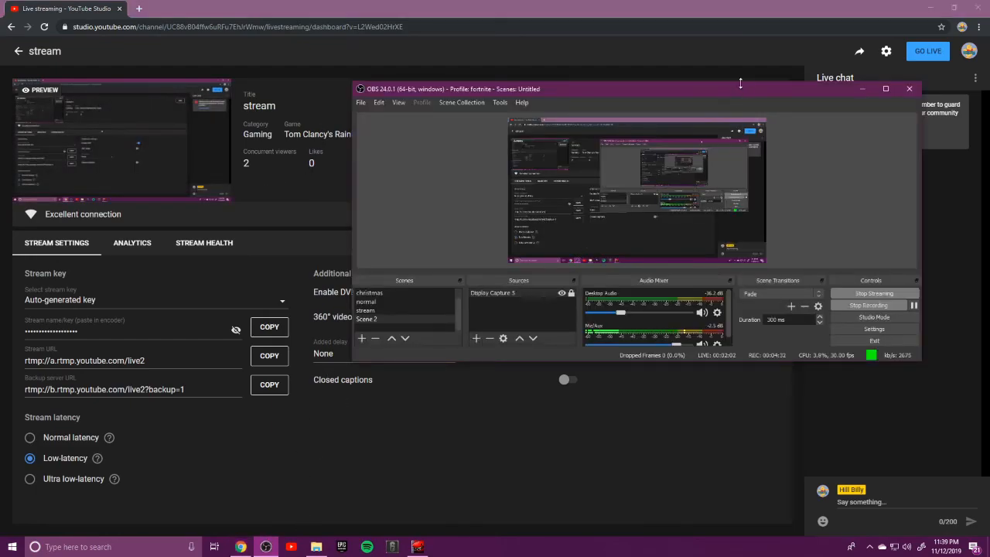
{"action": "left_click_drag", "start_coordinate": [702, 87], "coordinate": [562, 74]}
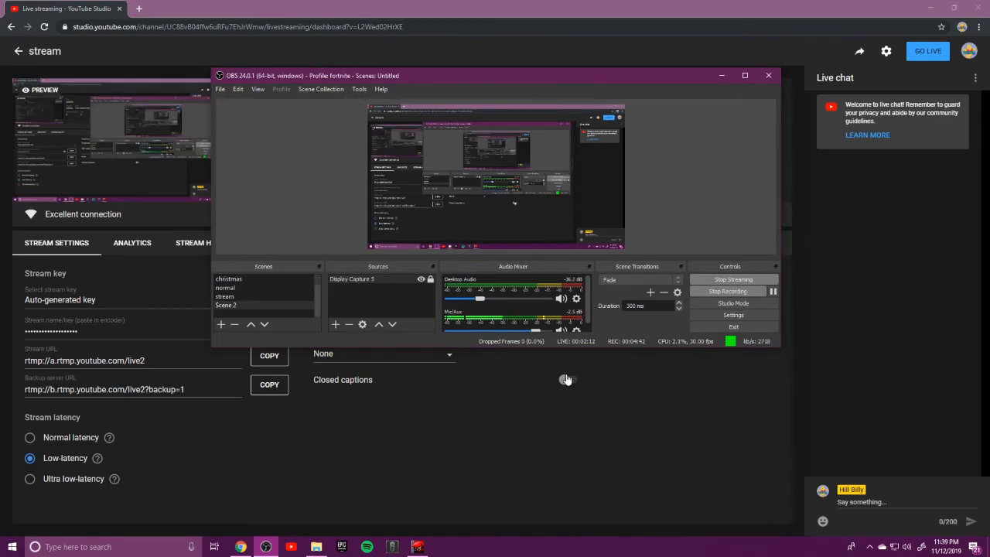
{"action": "left_click_drag", "start_coordinate": [461, 347], "coordinate": [464, 365]}
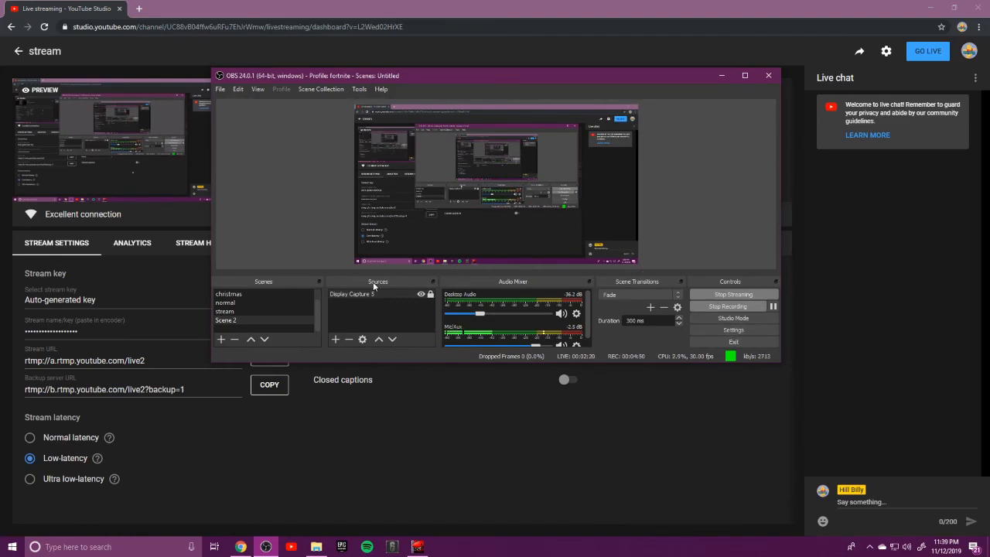
{"action": "left_click", "coordinate": [719, 307]}
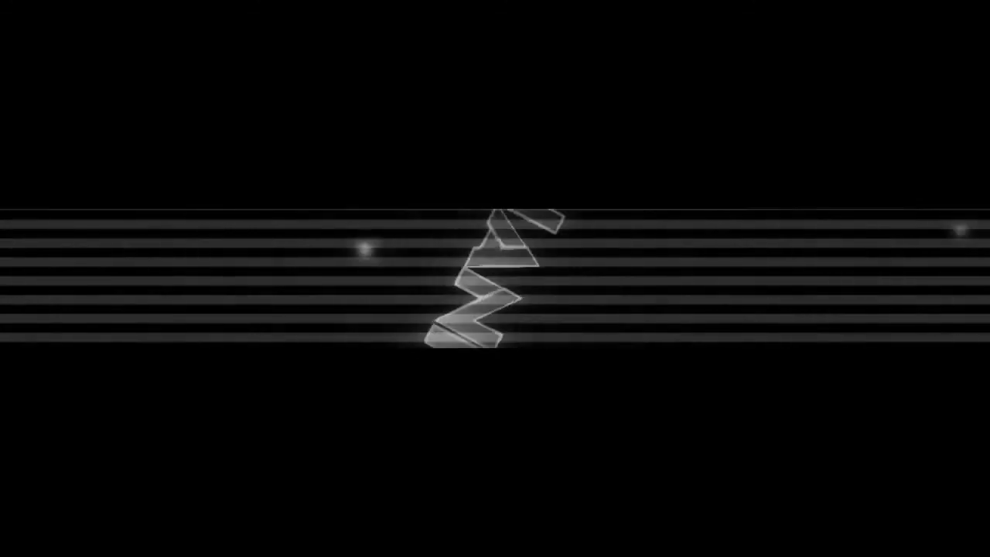